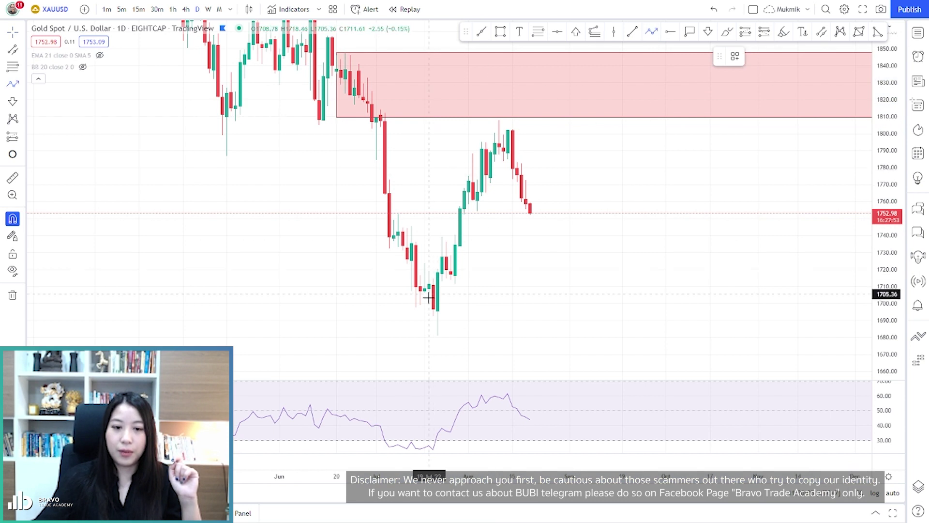
Draw a zigzag path from the 1680 low through the 1807.88 high and 1753 low into the red zone.
click(437, 335)
click(442, 237)
click(455, 283)
click(473, 154)
click(477, 211)
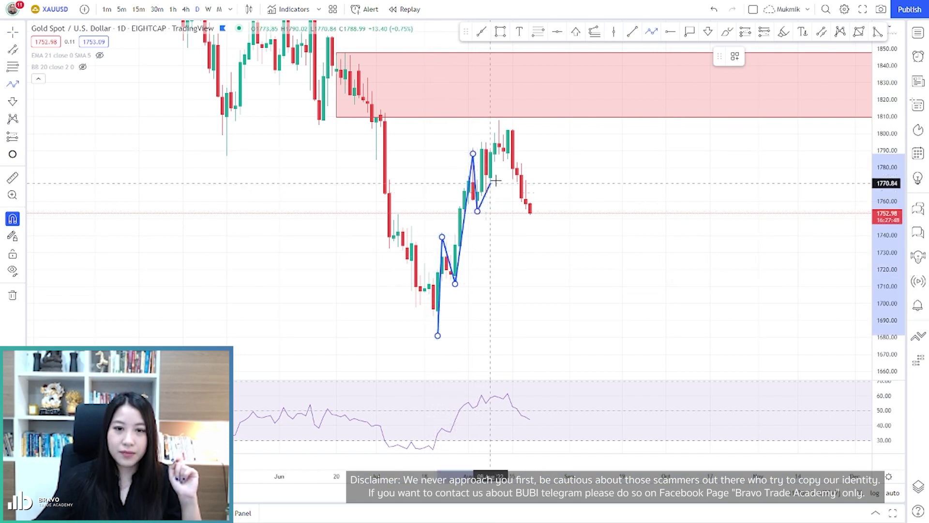
click(500, 103)
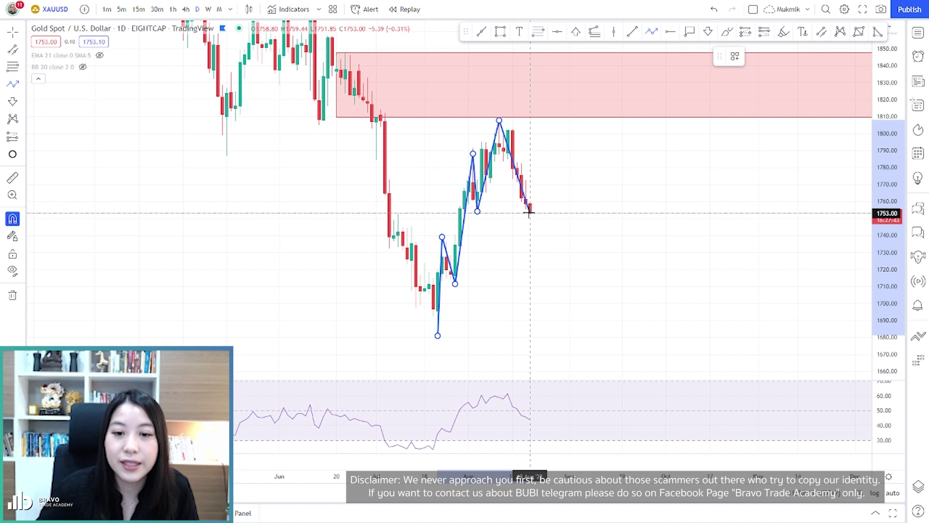
click(530, 212)
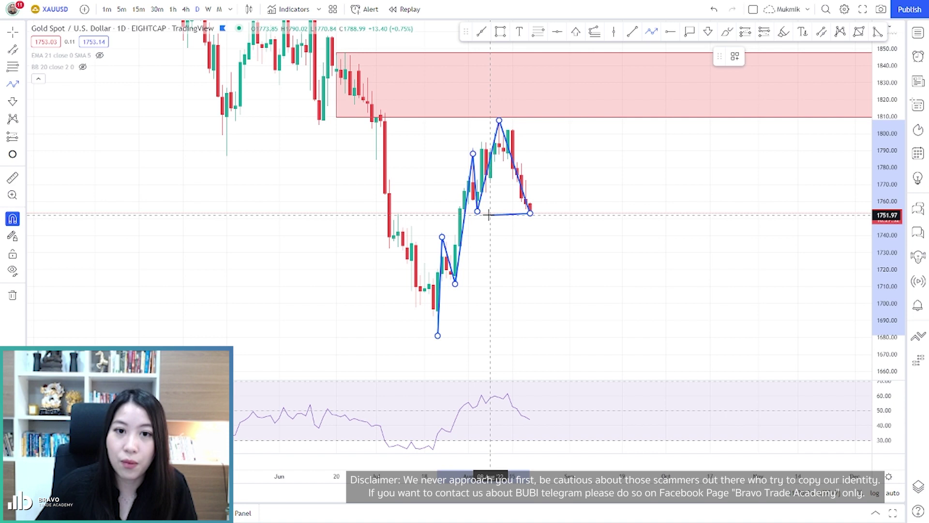
double_click(553, 91)
click(608, 188)
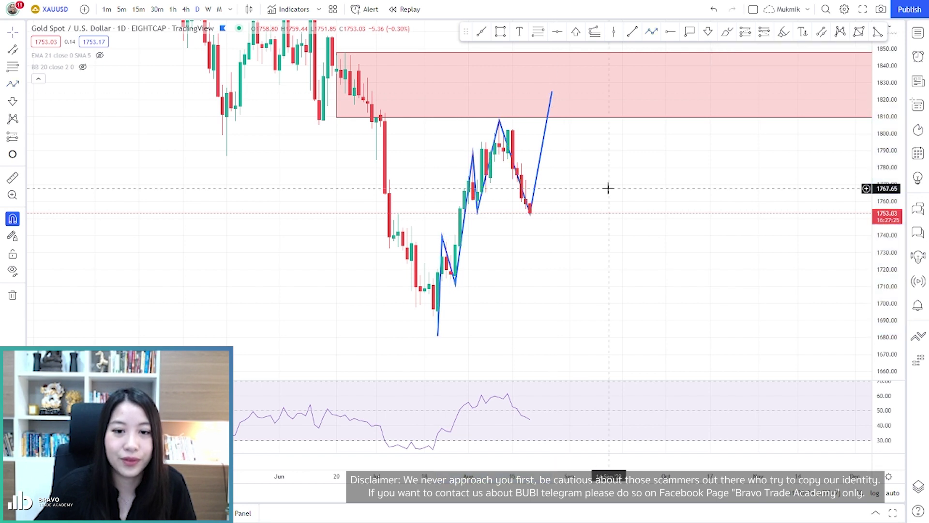
Delete the zigzag and stretch the price scale so the recent candles look taller.
click(541, 162)
key(Delete)
scroll(603, 203, up, 1)
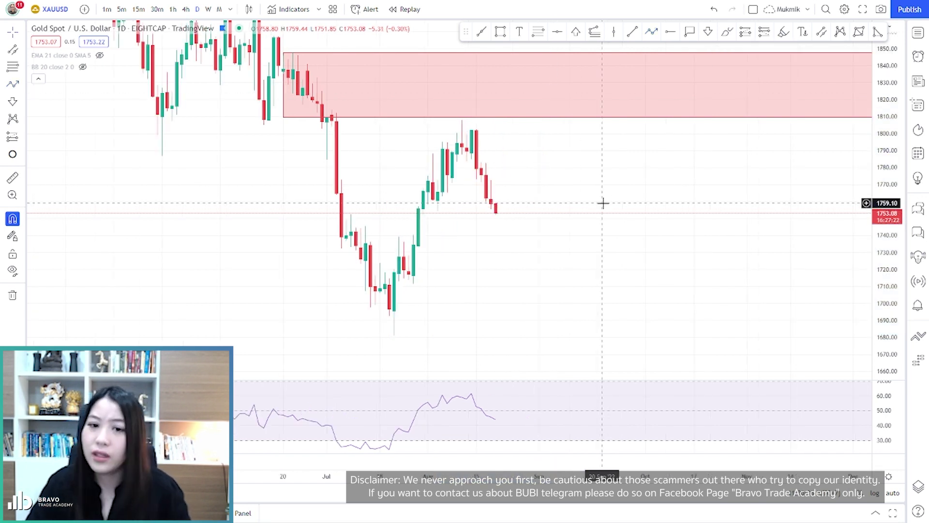
drag(894, 301, 890, 229)
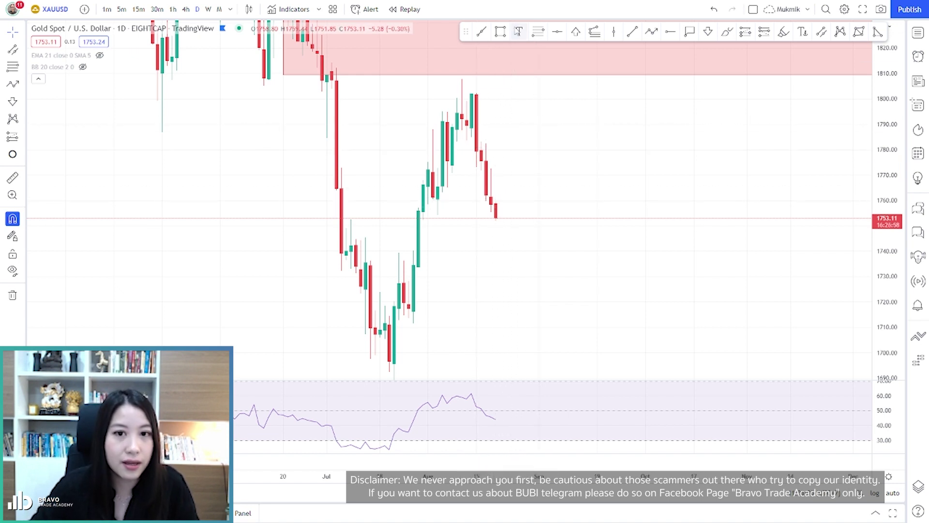
click(505, 33)
Box the latest candles between about 1753 and 1766 using the DZ template.
drag(496, 217, 501, 184)
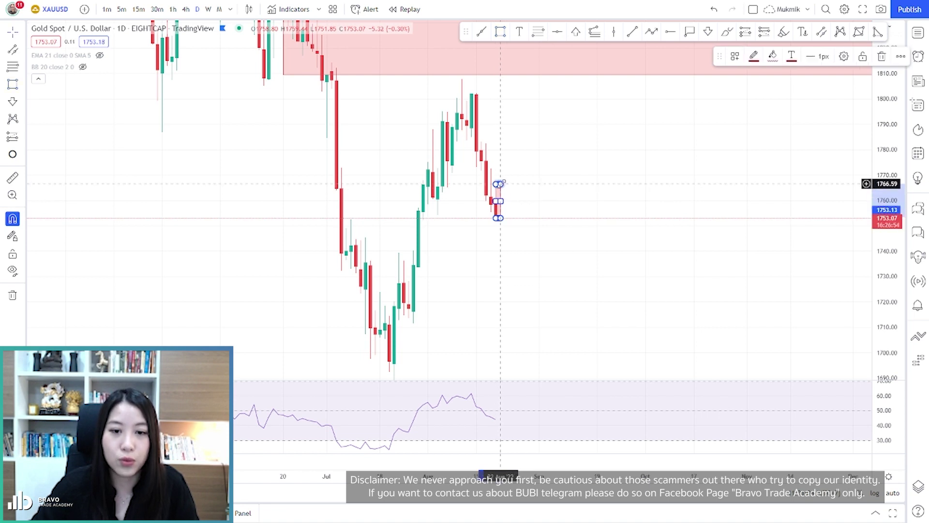
right_click(502, 184)
mouse_move(538, 196)
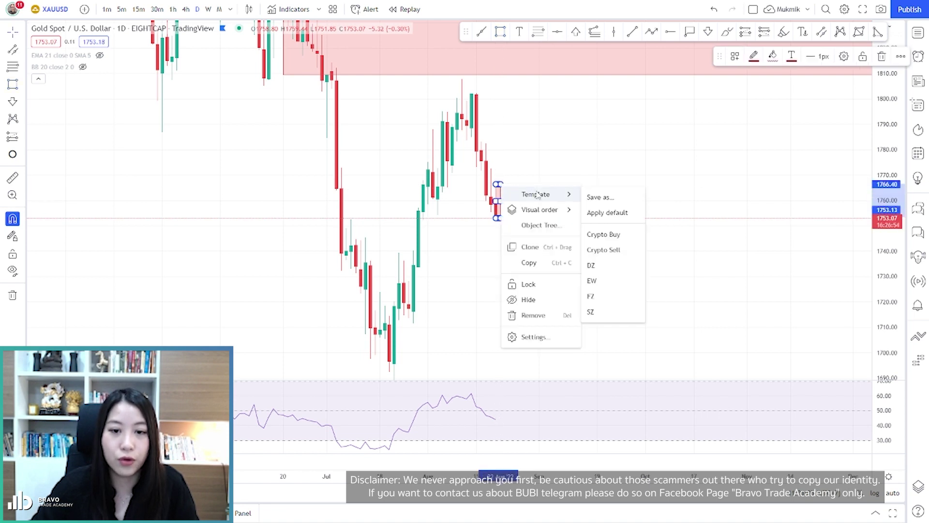
click(610, 267)
Draw a trial line from the latest low to about 1822, delete it, and reframe the chart.
drag(563, 166, 537, 190)
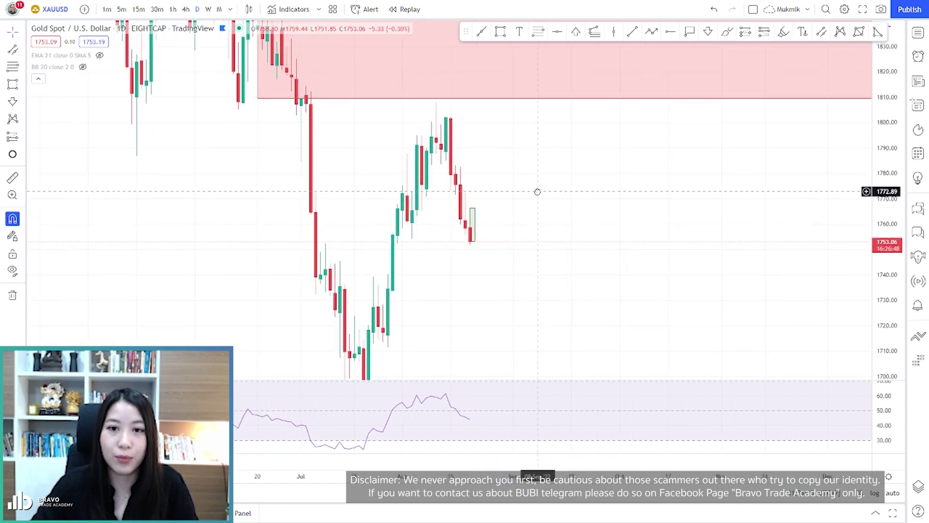
click(651, 32)
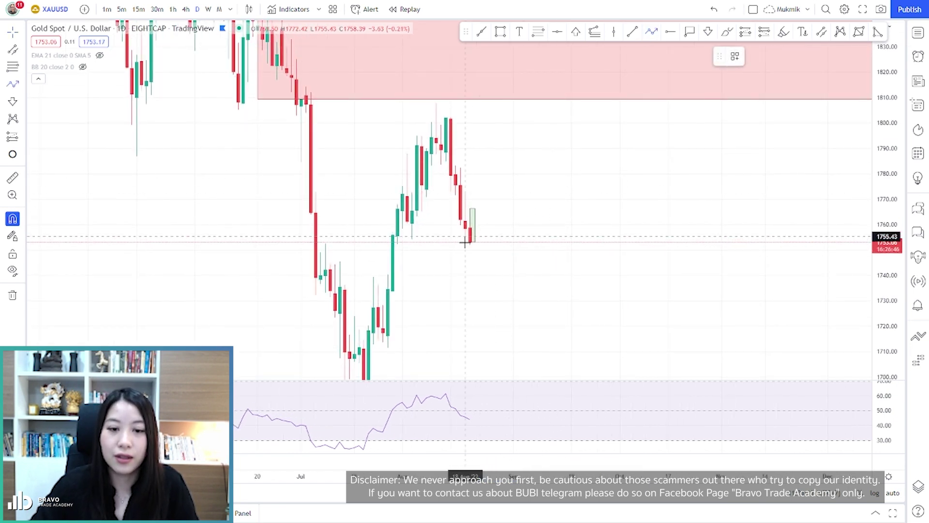
click(471, 242)
double_click(518, 66)
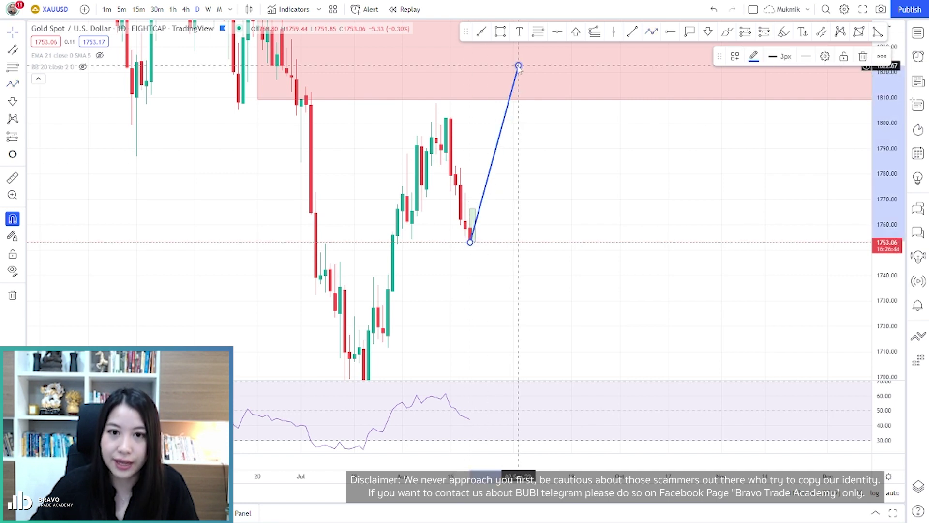
click(560, 182)
drag(560, 182, 510, 188)
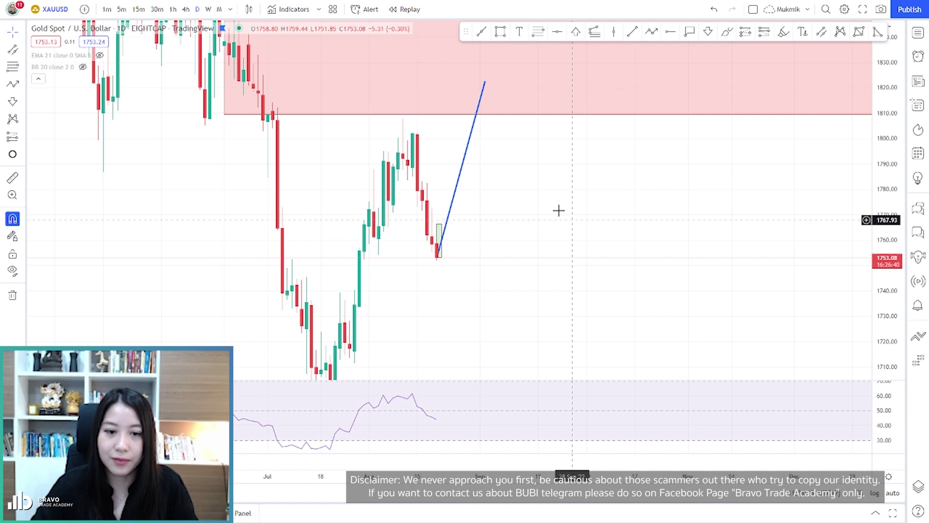
click(461, 175)
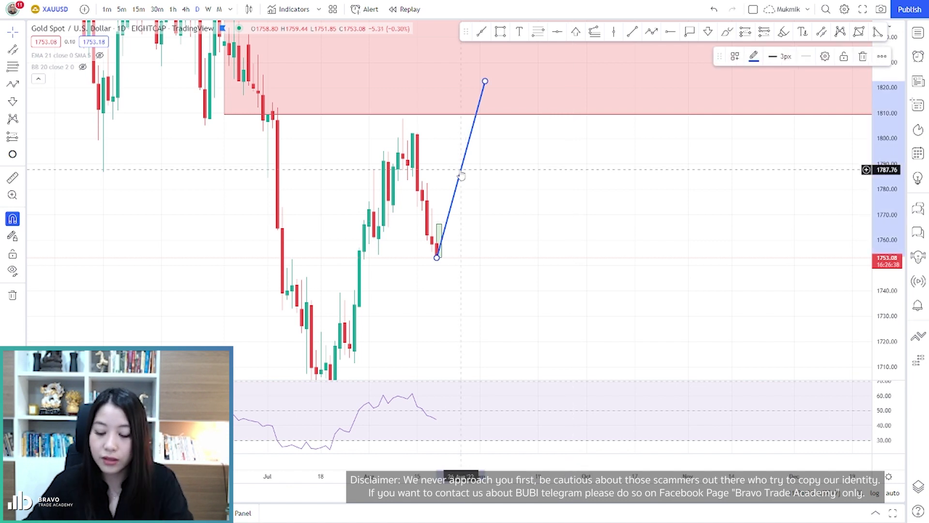
key(Delete)
drag(458, 228, 556, 209)
drag(881, 160, 878, 254)
click(650, 33)
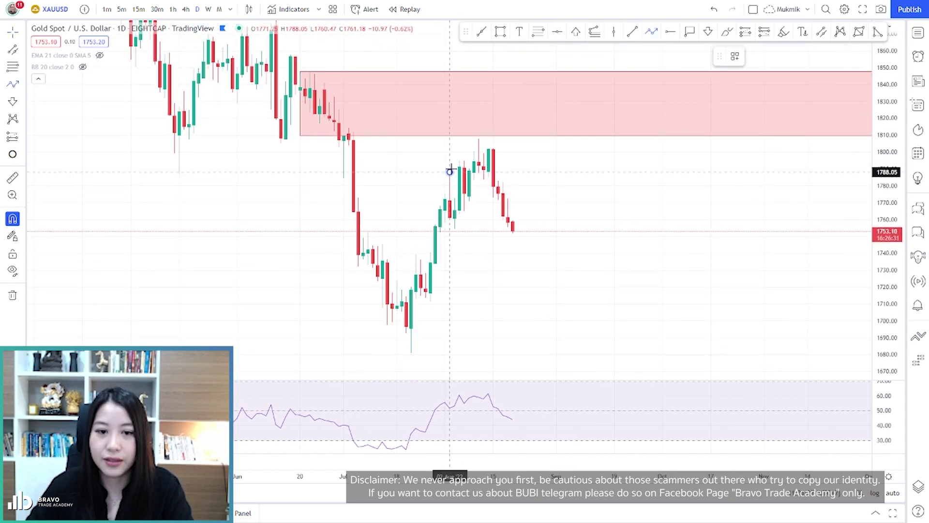
Draw a projected path from about 1788 through the 1807.88 high and 1753 low into the red zone.
click(450, 172)
click(454, 229)
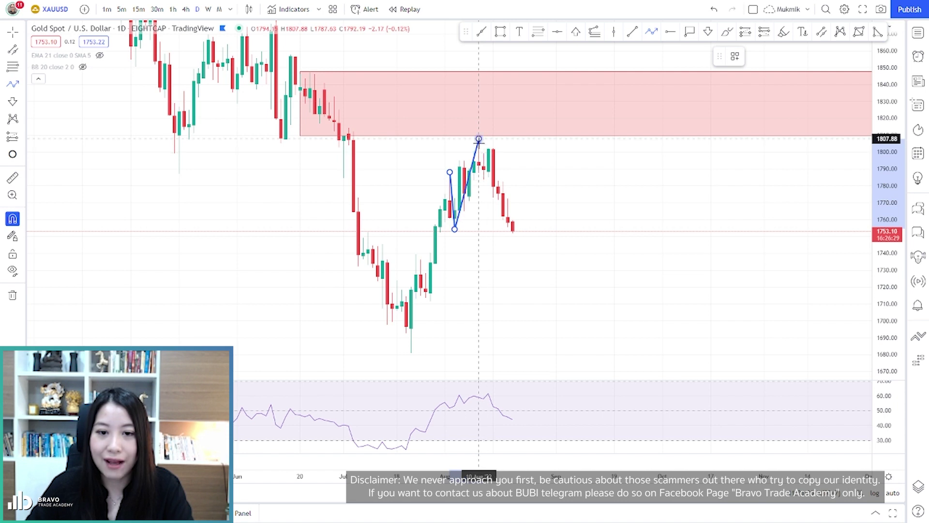
click(479, 139)
click(513, 219)
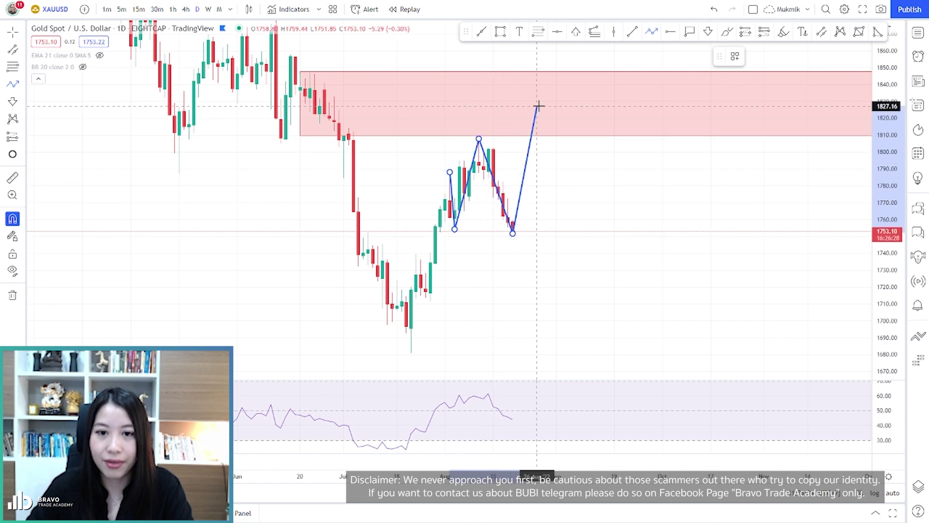
double_click(546, 105)
drag(600, 202, 598, 219)
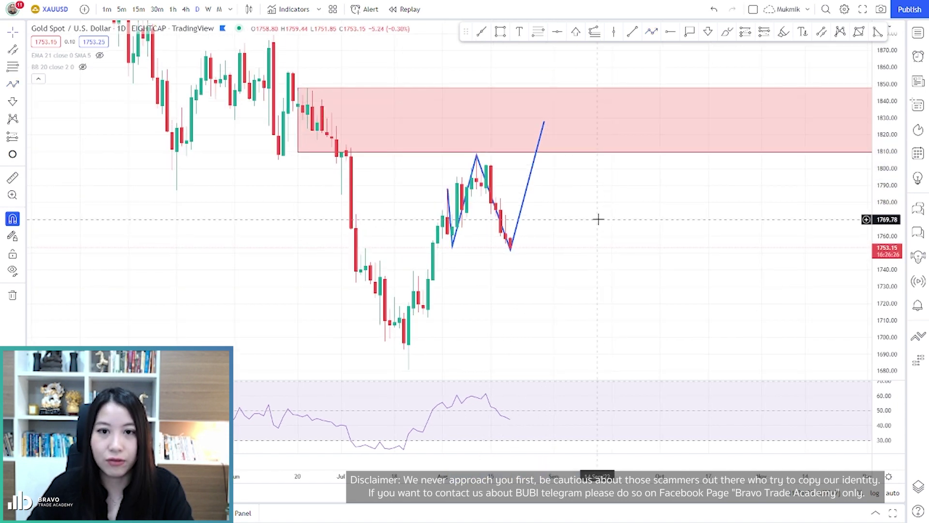
Draw Fibonacci levels from the 1807.88 peak down to the 1751.85 low.
click(539, 31)
click(475, 154)
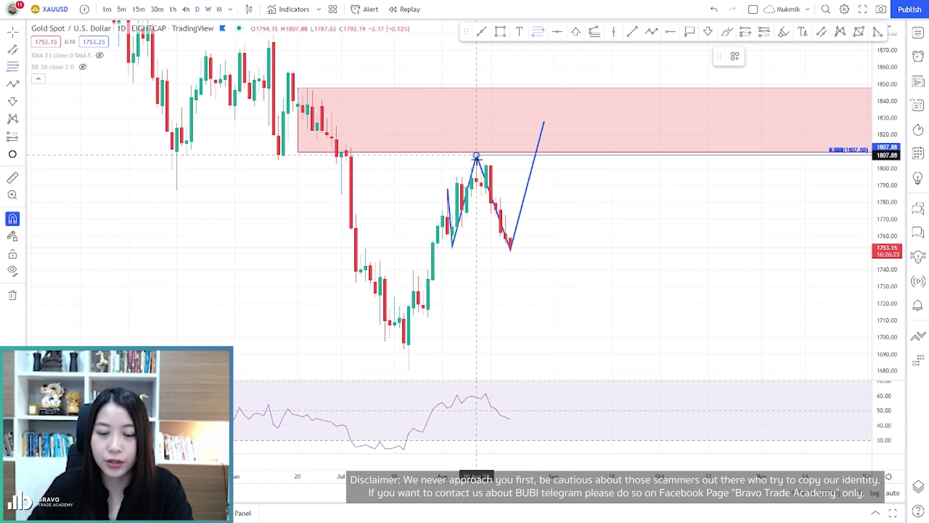
click(511, 251)
Place horizontal lines at 1822.86 and 1842.36.
click(670, 32)
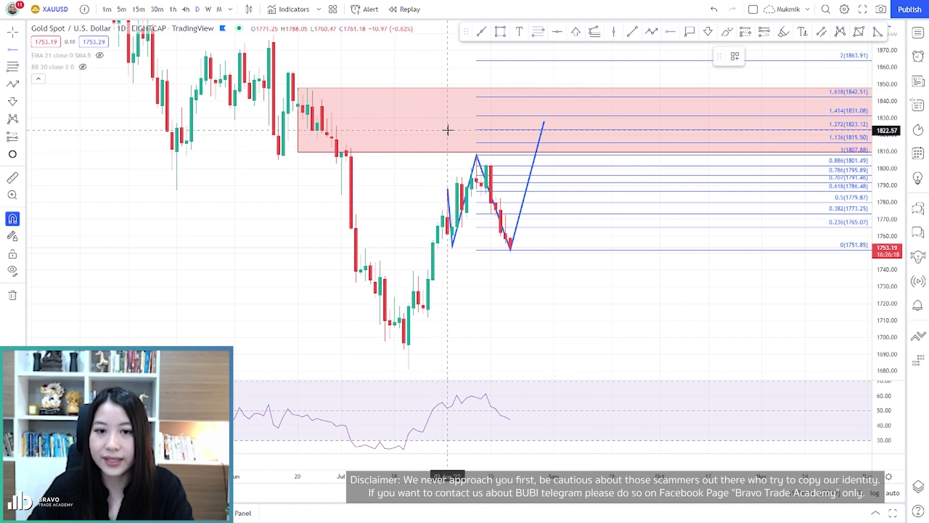
click(448, 130)
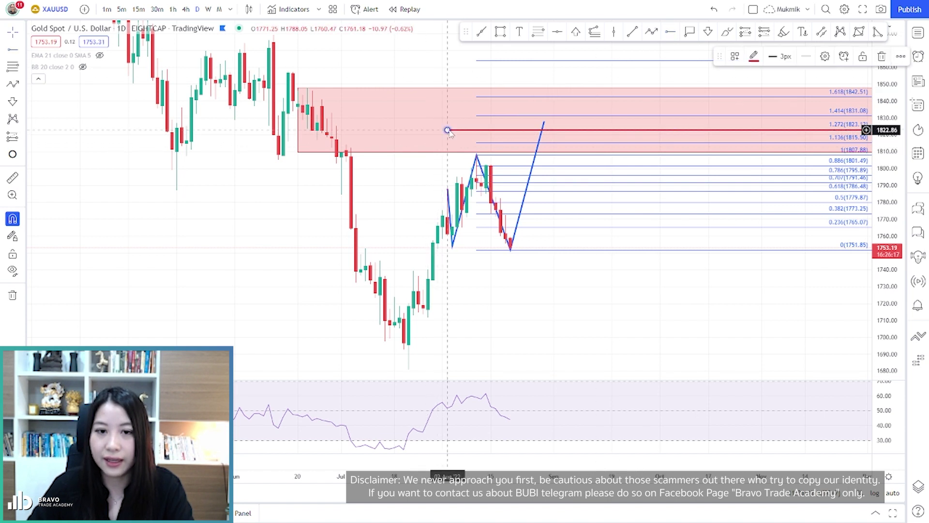
click(672, 31)
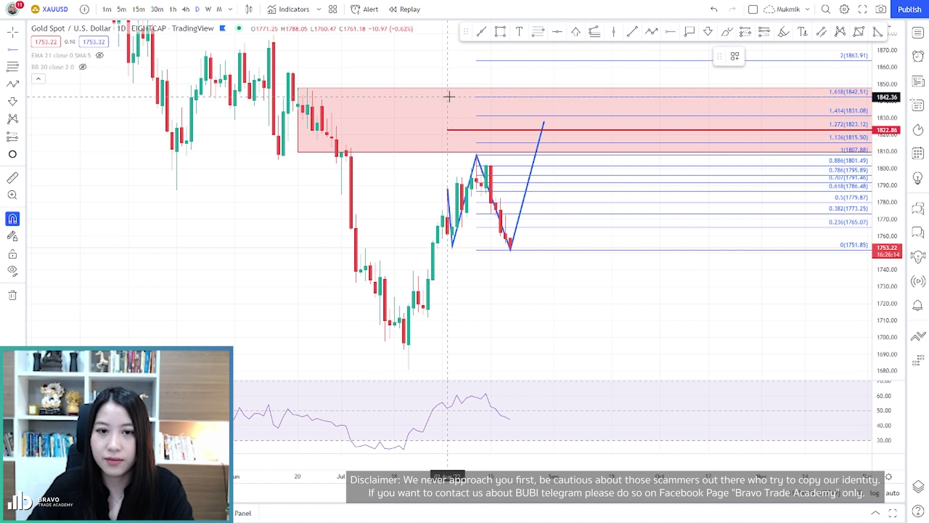
click(448, 97)
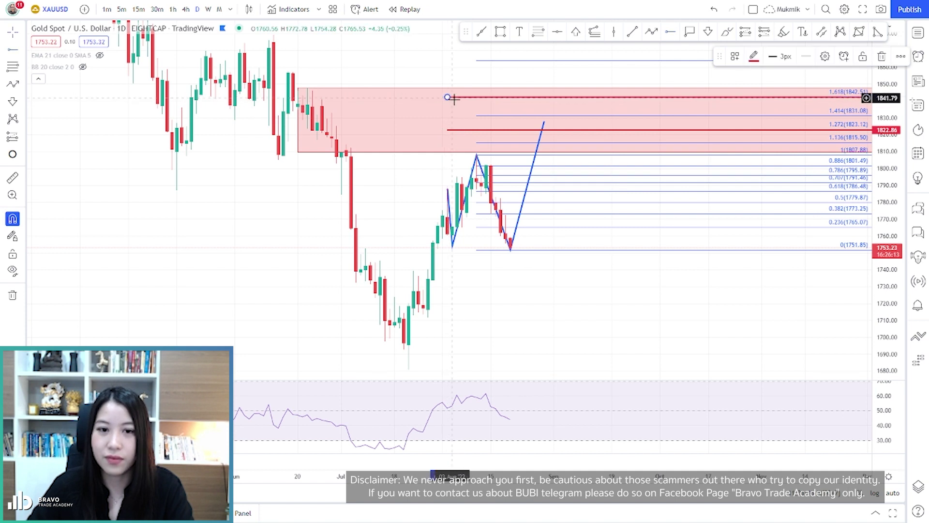
Drop a down arrow at the path's target inside the red zone.
click(707, 32)
click(559, 121)
drag(559, 120, 558, 126)
Add text labels 1820-1823 and 1840-1843 beside the red sell arrows.
click(519, 32)
click(567, 121)
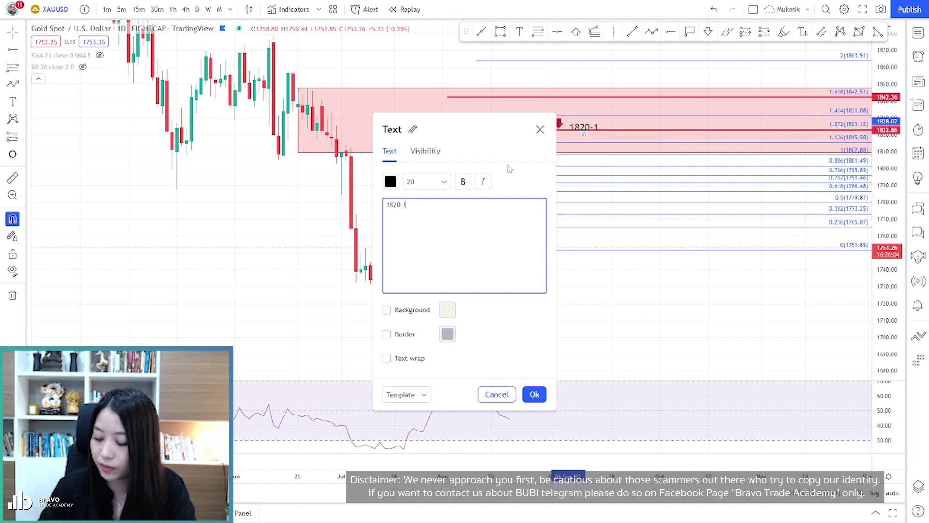
click(533, 394)
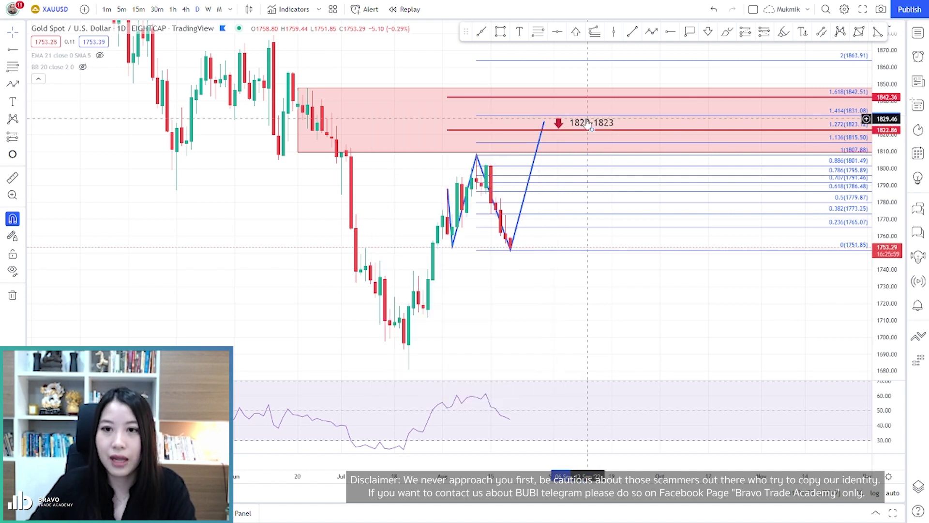
click(554, 89)
text(1840-1843)
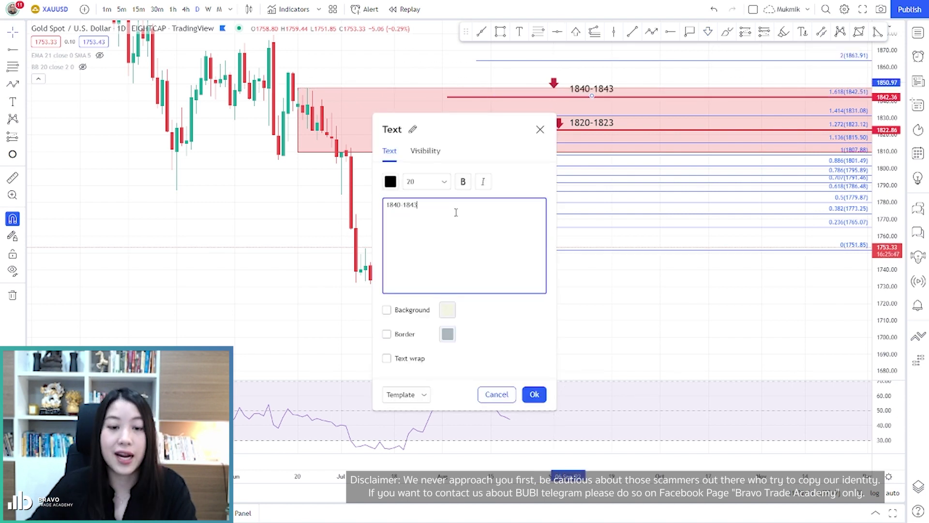
click(534, 395)
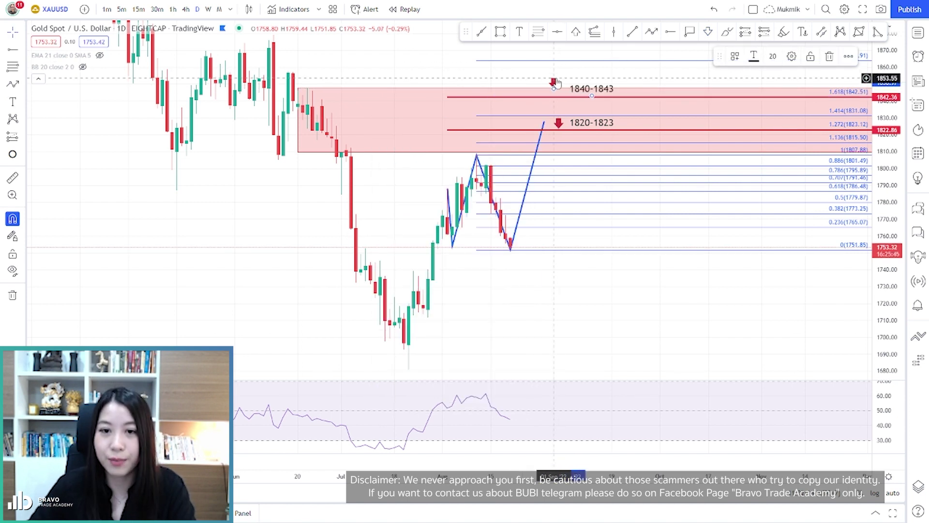
Nudge both arrows and align the 1820-1823 label beside its arrow.
drag(553, 81, 595, 90)
drag(559, 123, 583, 125)
click(644, 291)
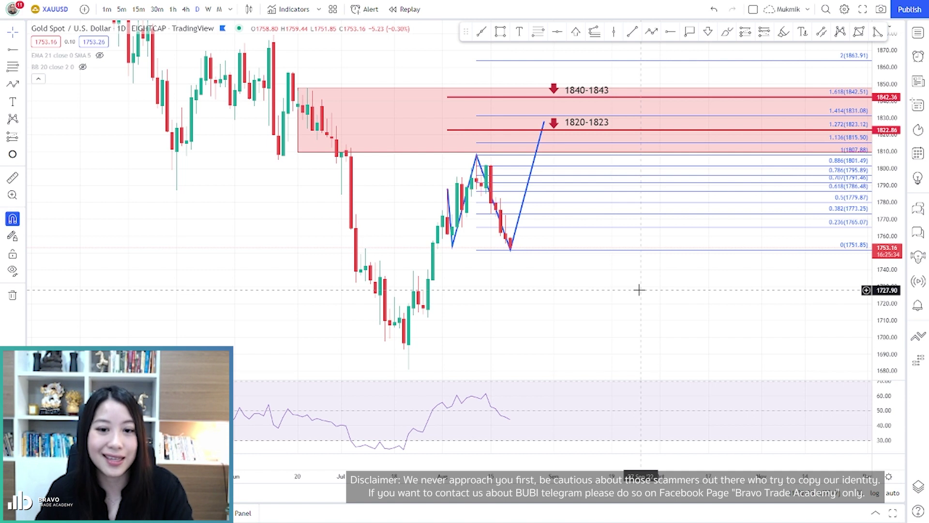
click(543, 197)
Delete the old Fibonacci retracement and zigzag, plus a stray freehand loop.
key(Delete)
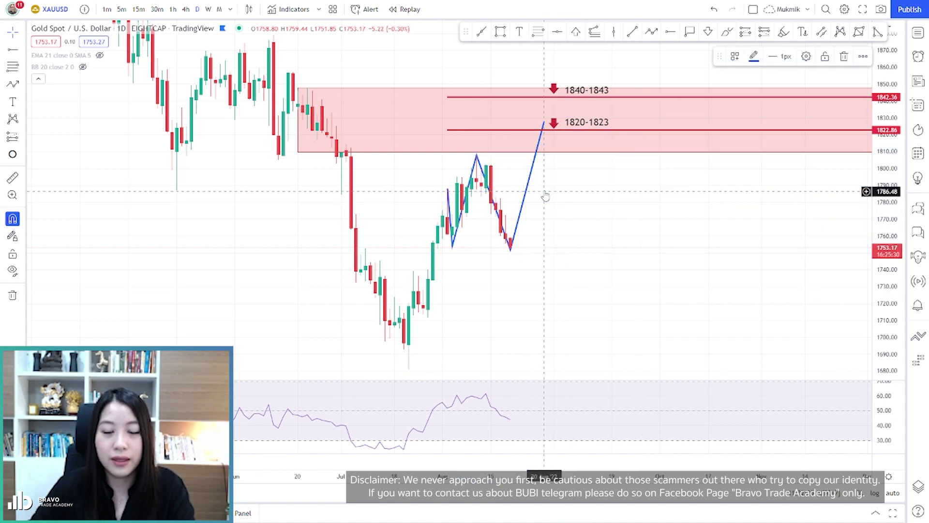
click(525, 188)
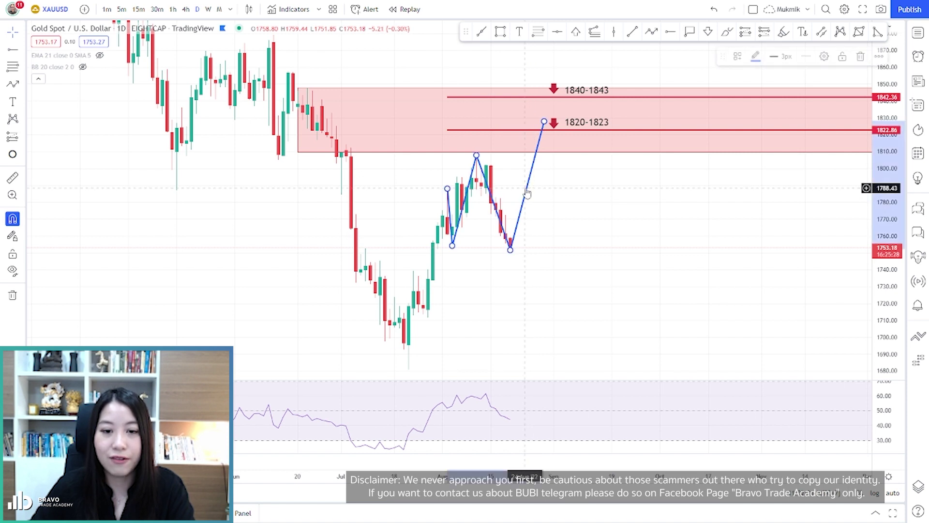
key(Delete)
click(727, 32)
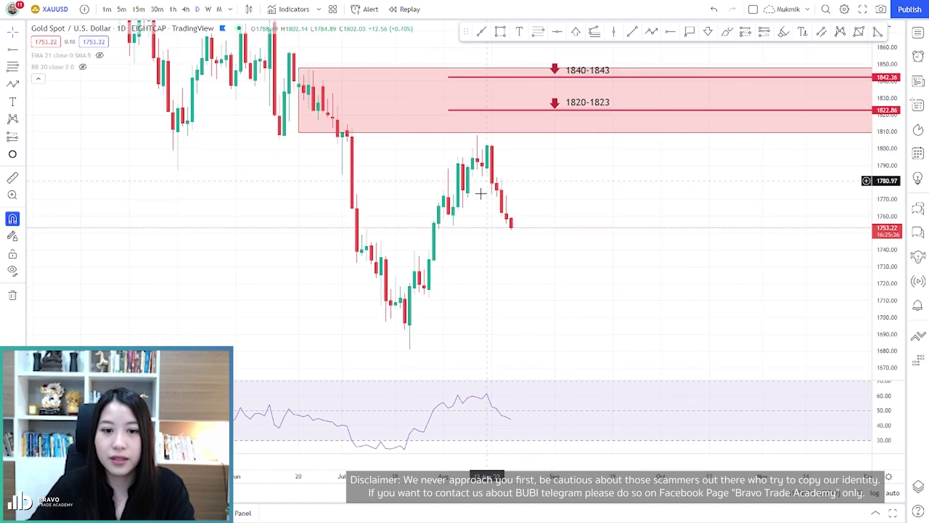
mouse_move(457, 214)
mouse_down()
mouse_move(444, 240)
mouse_move(460, 213)
mouse_up()
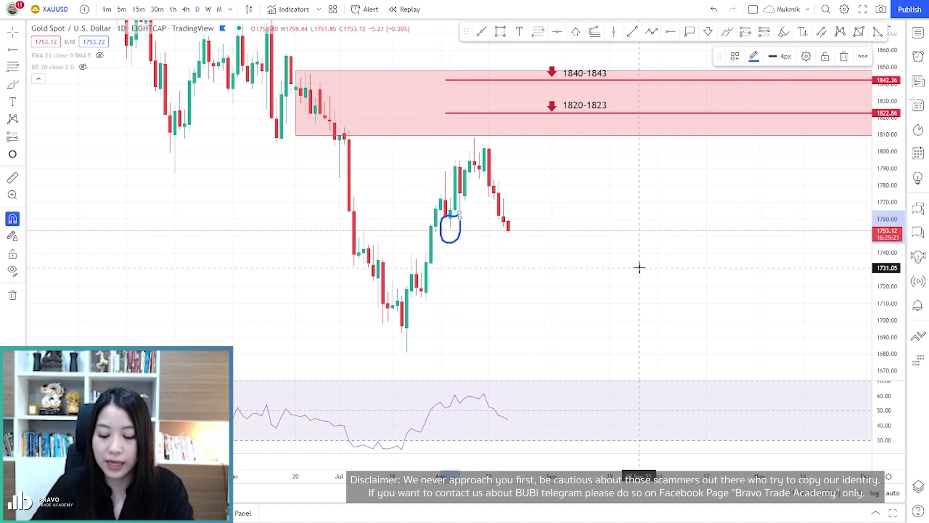
key(Delete)
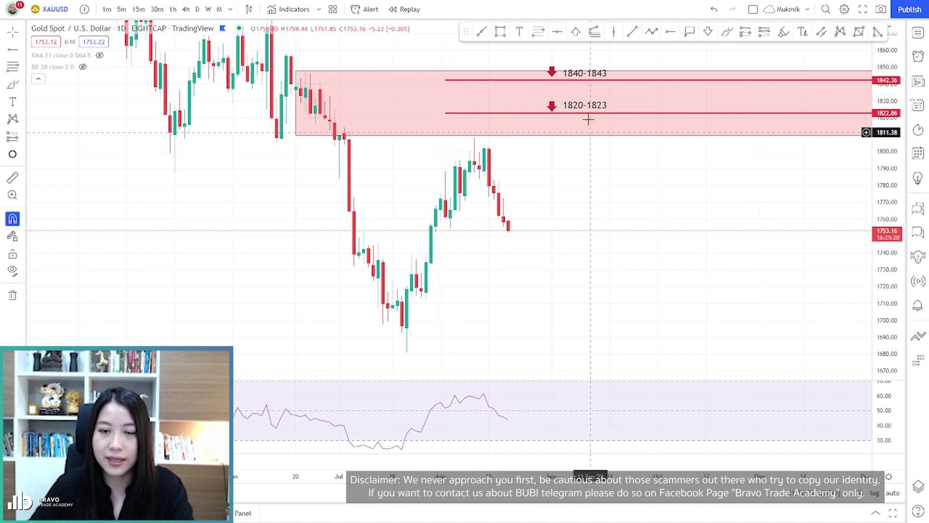
Place a horizontal ray at 1739.27 and draw a green demand zone around 1711–1720.
click(670, 32)
click(411, 254)
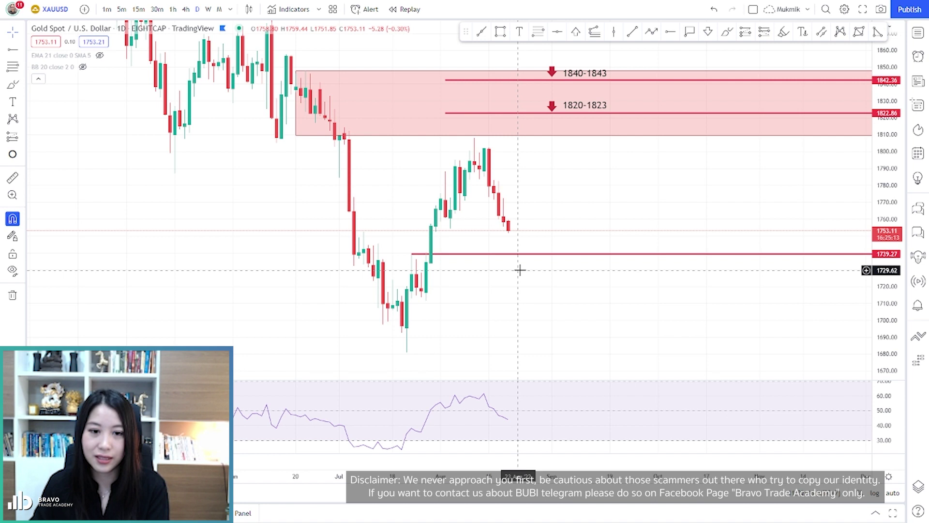
click(500, 32)
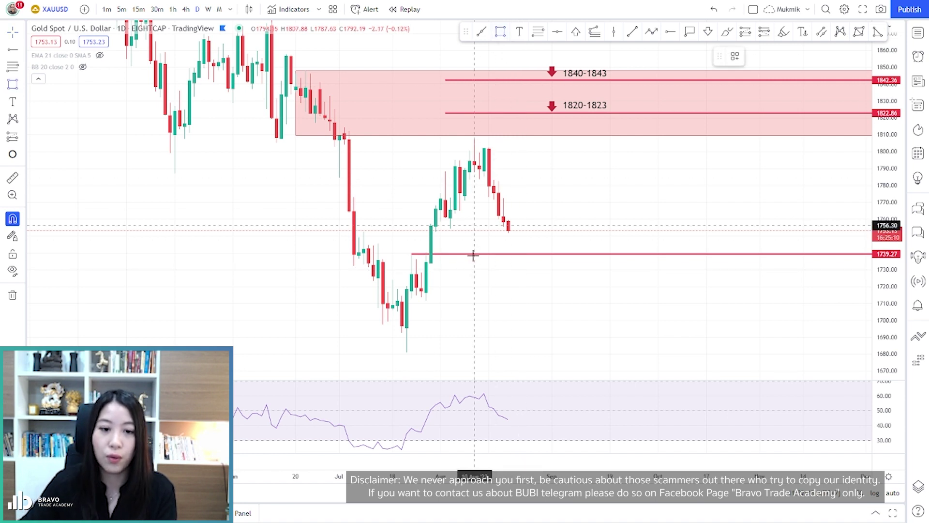
click(415, 289)
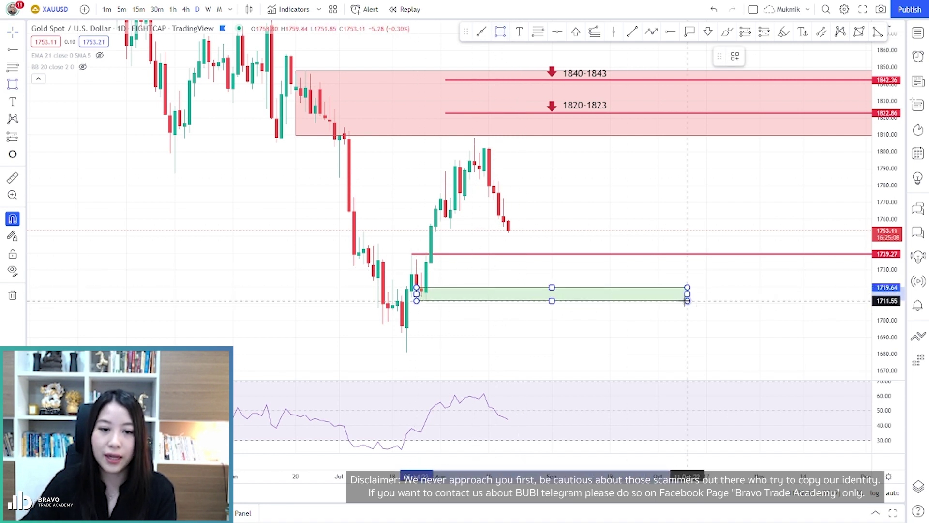
click(683, 301)
click(637, 207)
click(651, 32)
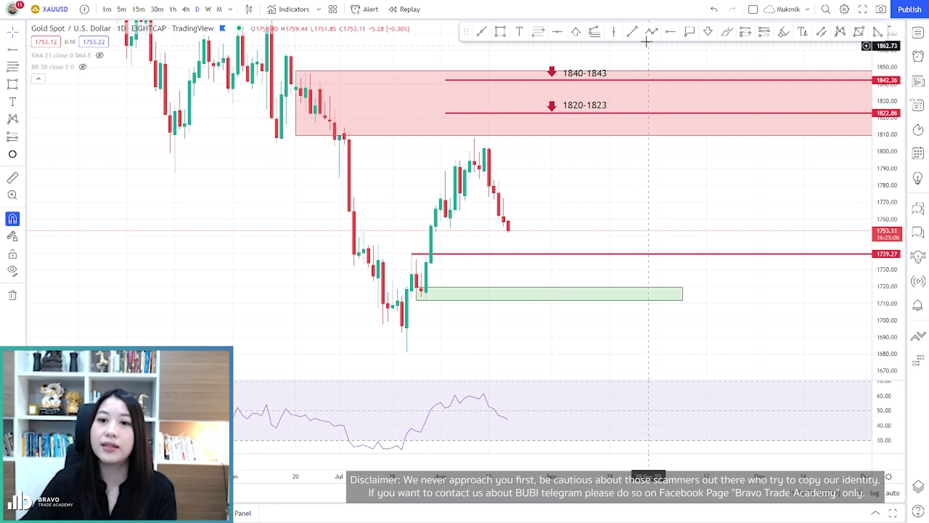
Draw a blue path through the 1808 high, down to 1739, up near 1792, ending above the green zone.
click(426, 300)
click(445, 172)
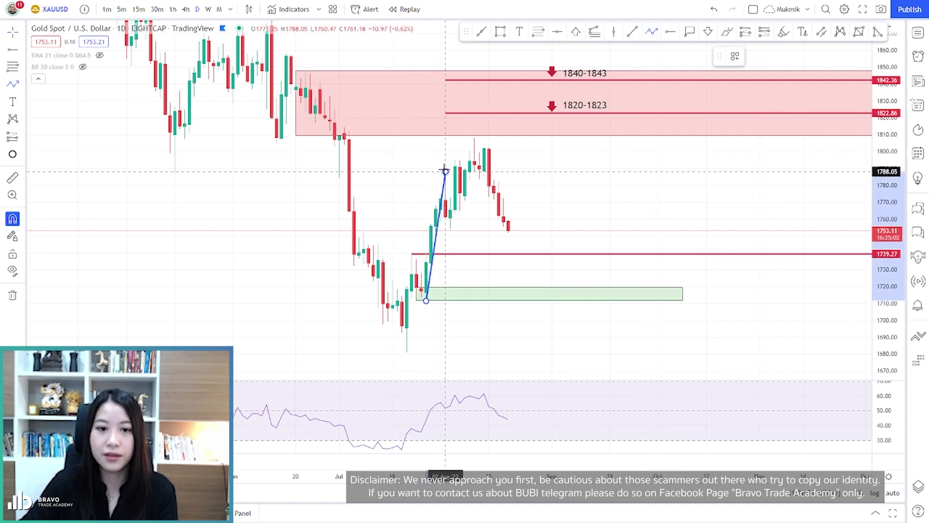
click(450, 228)
click(474, 139)
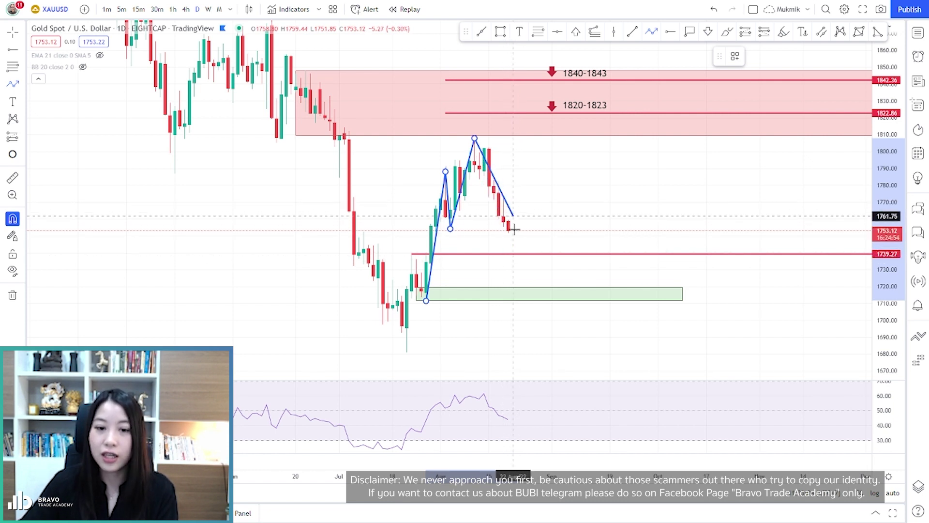
click(504, 257)
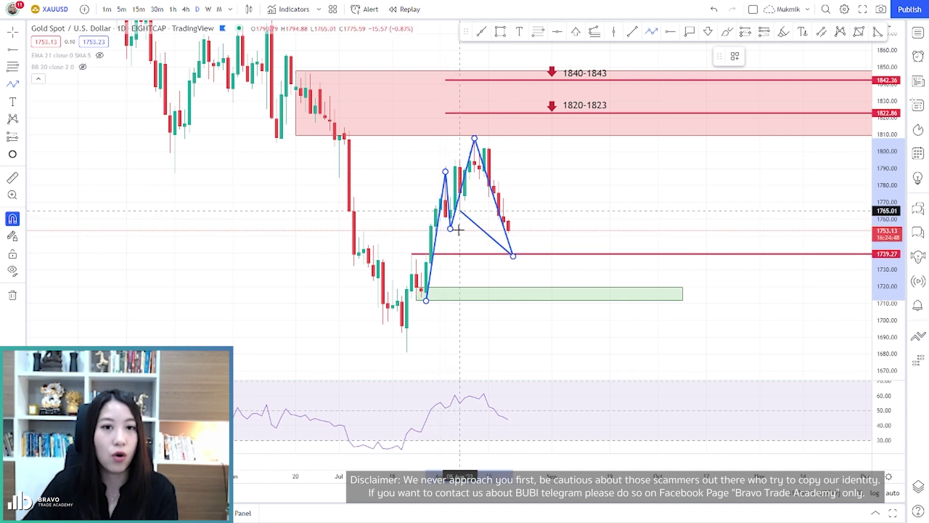
click(537, 166)
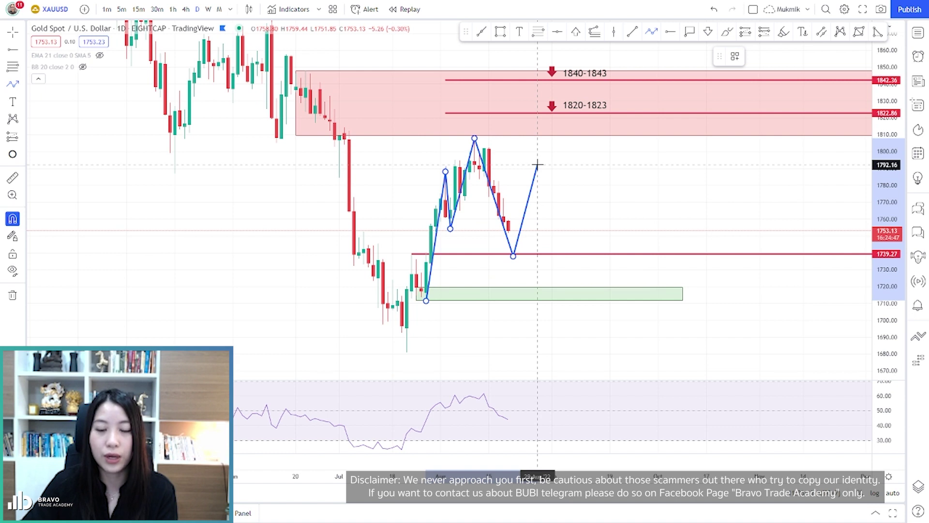
double_click(572, 281)
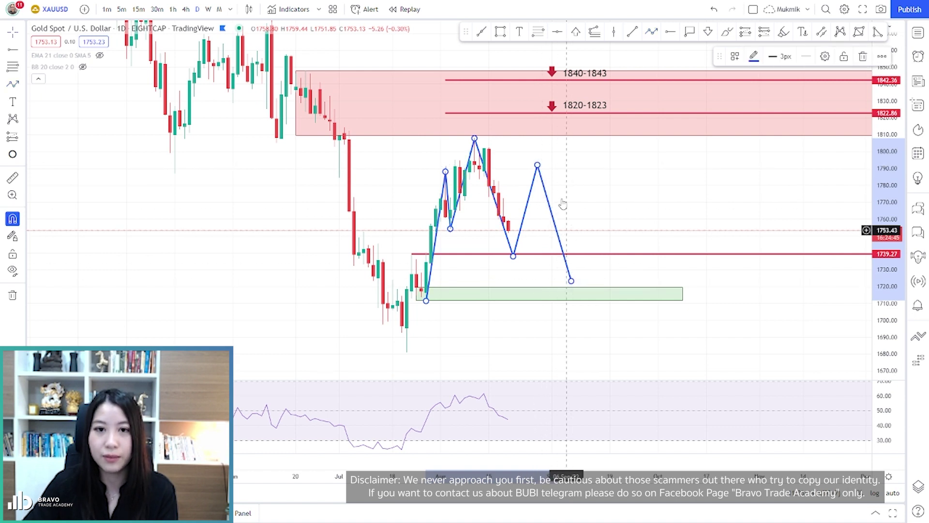
Anchor a Fibonacci retracement at the 1807.88 peak.
click(501, 32)
click(538, 32)
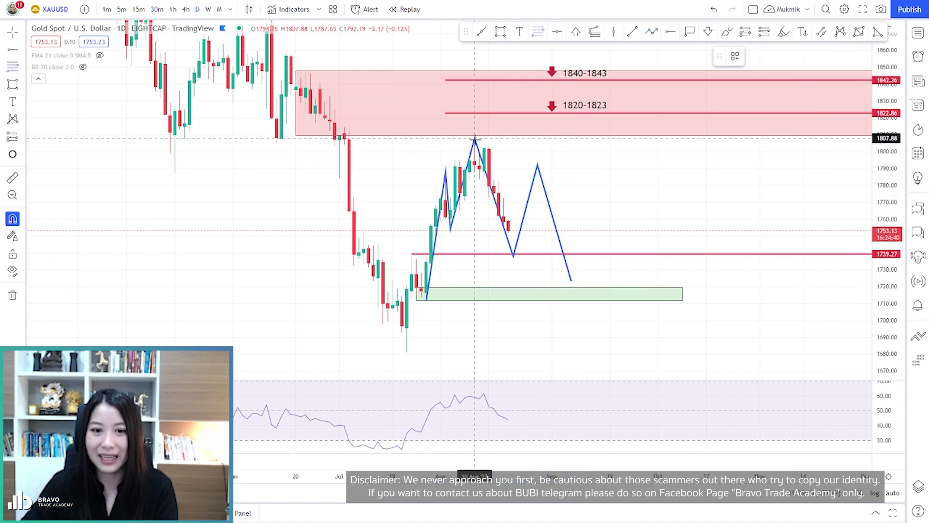
click(474, 139)
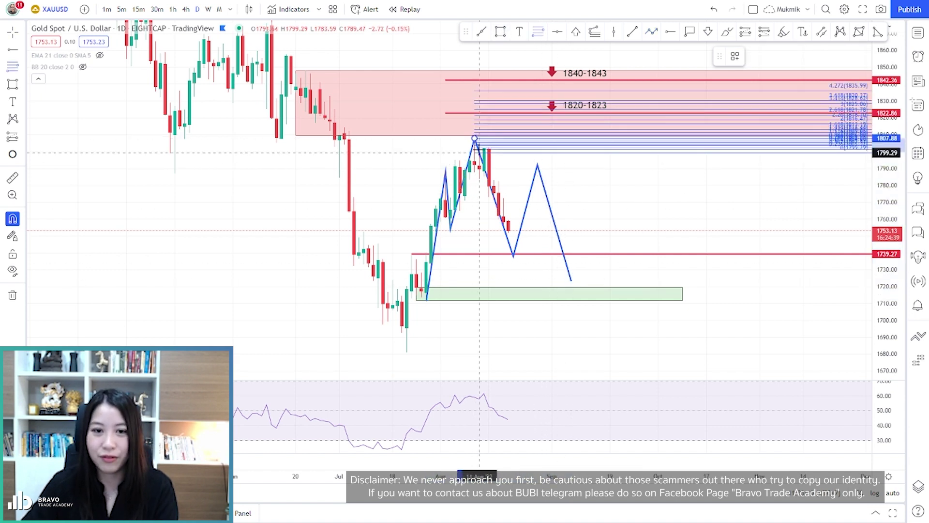
End the Fibonacci at 1739.09 and box the 1781–1793 band in the FZ style.
click(519, 255)
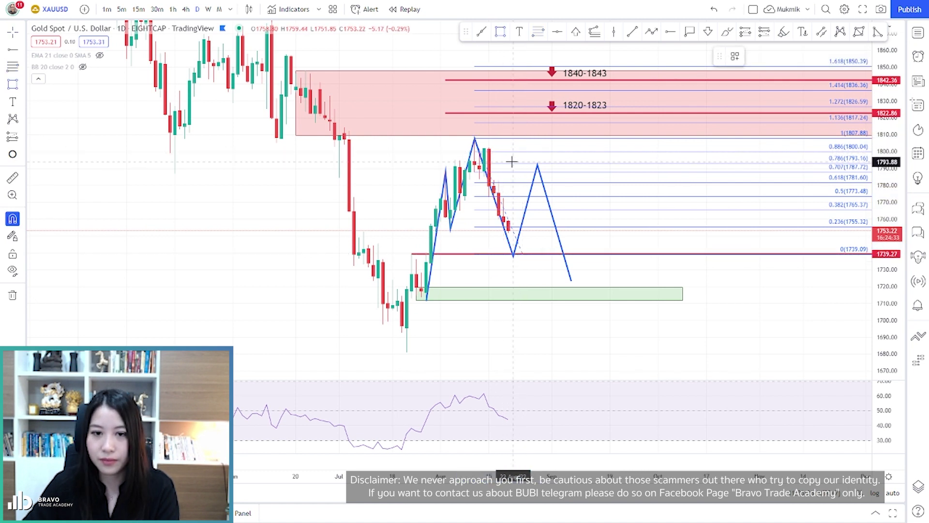
click(512, 163)
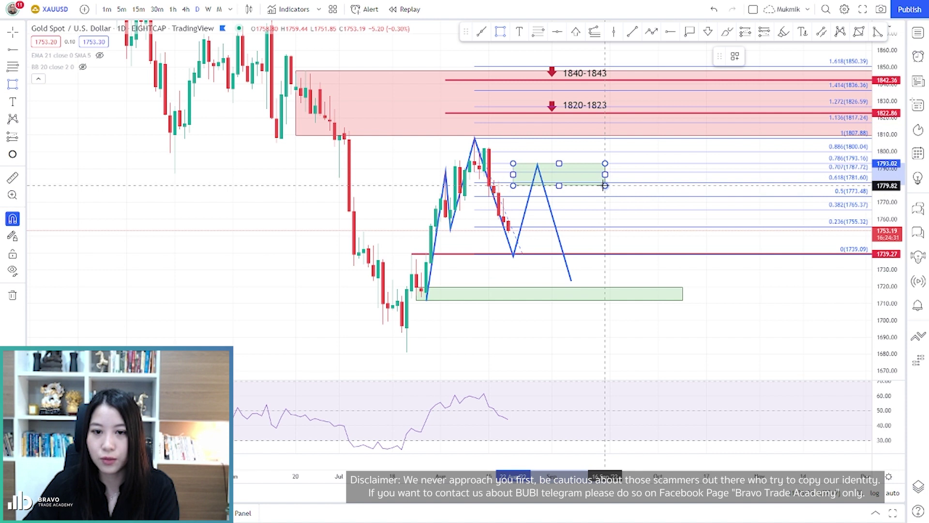
click(605, 183)
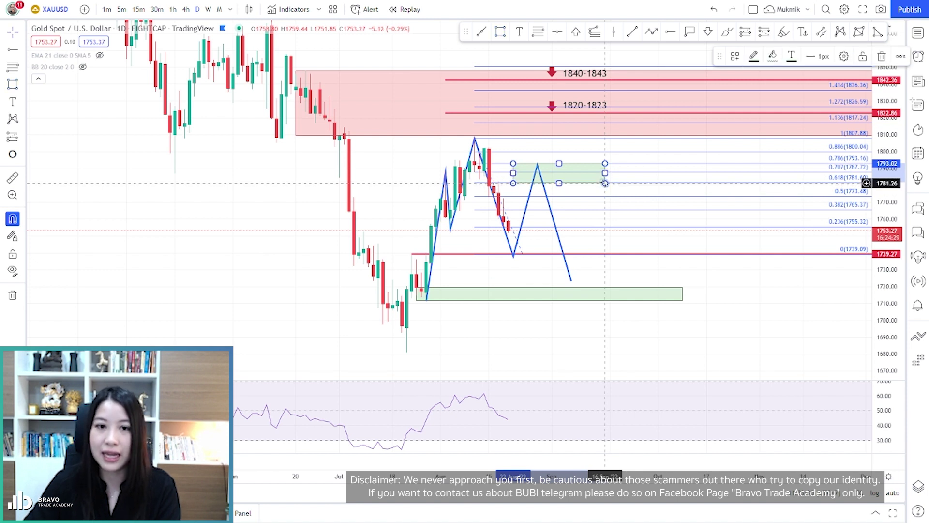
right_click(605, 183)
mouse_move(663, 193)
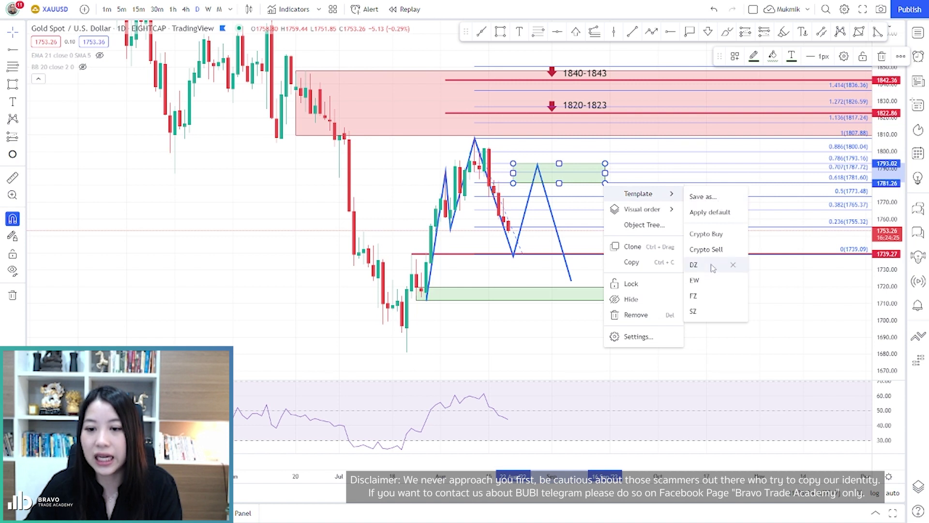
click(697, 295)
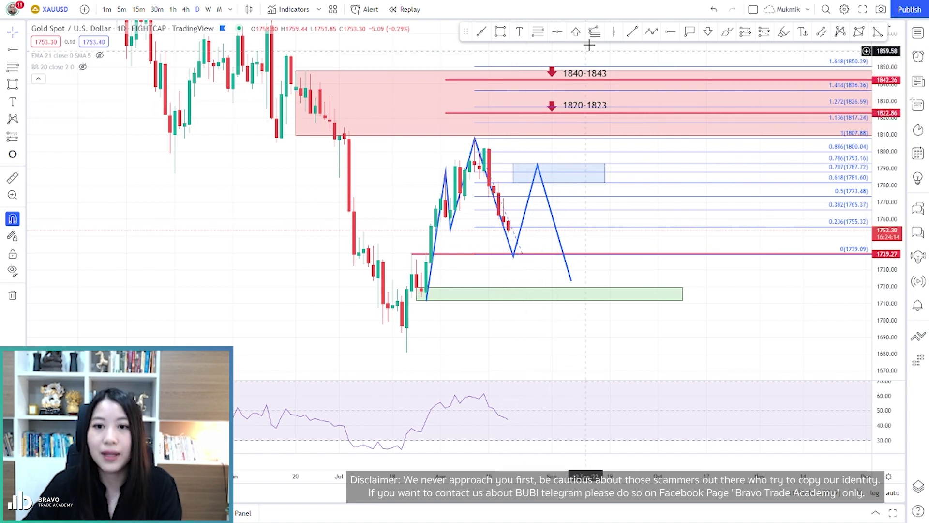
click(708, 32)
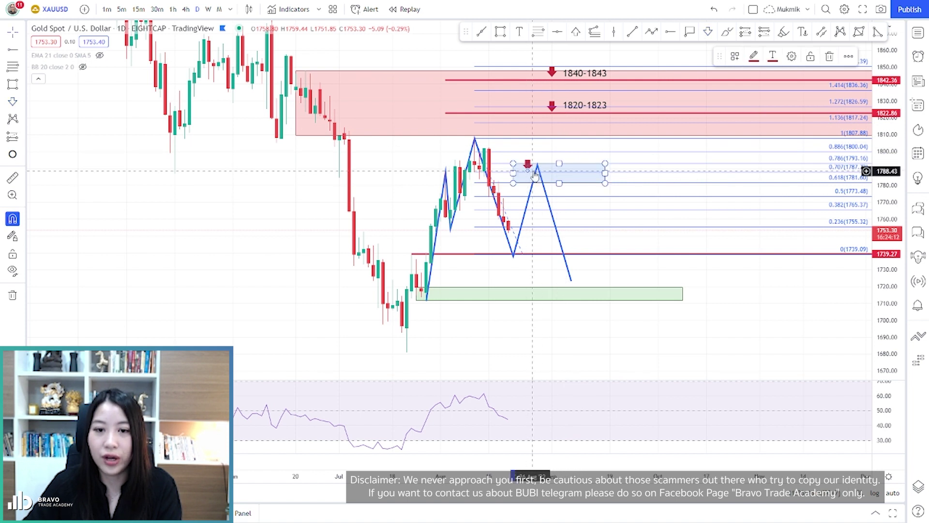
Add a down arrow and a 1780-1800 label in the blue zone, then lower the Fibonacci and zigzag bottom points.
click(553, 171)
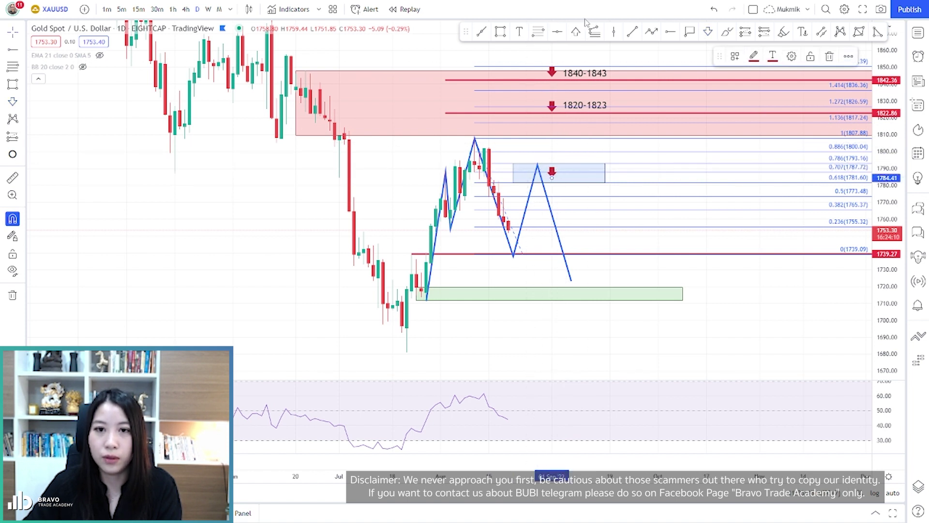
click(519, 32)
click(564, 169)
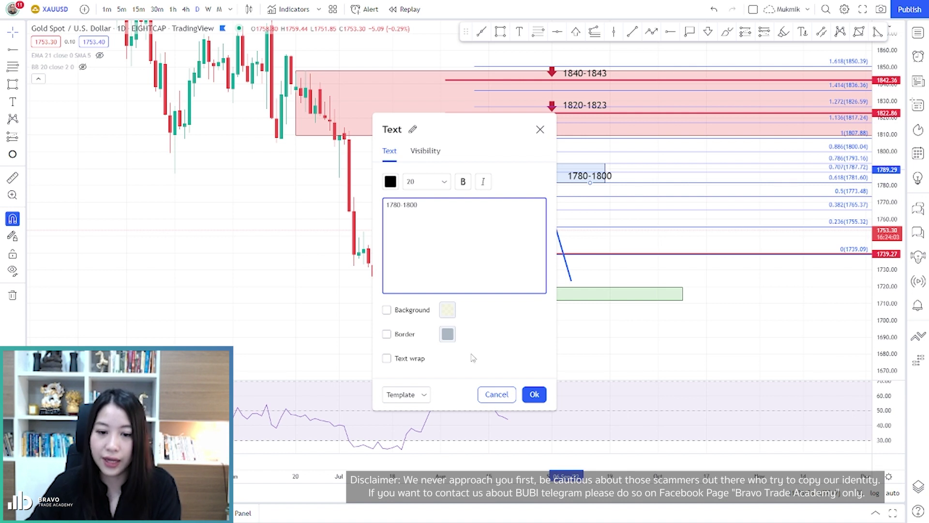
click(535, 394)
mouse_move(518, 255)
mouse_down()
mouse_move(519, 279)
mouse_move(519, 249)
mouse_move(518, 259)
mouse_up()
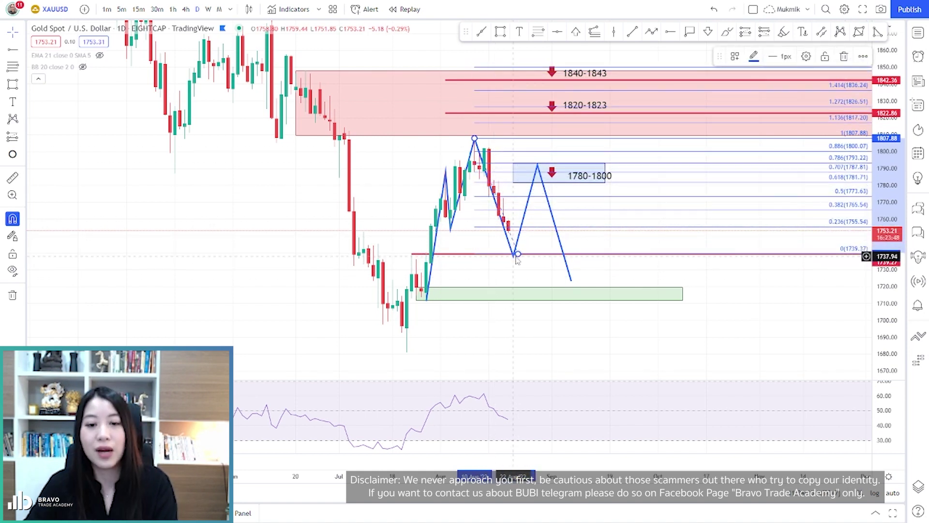
mouse_move(513, 259)
mouse_down()
mouse_move(512, 270)
mouse_move(505, 257)
mouse_up()
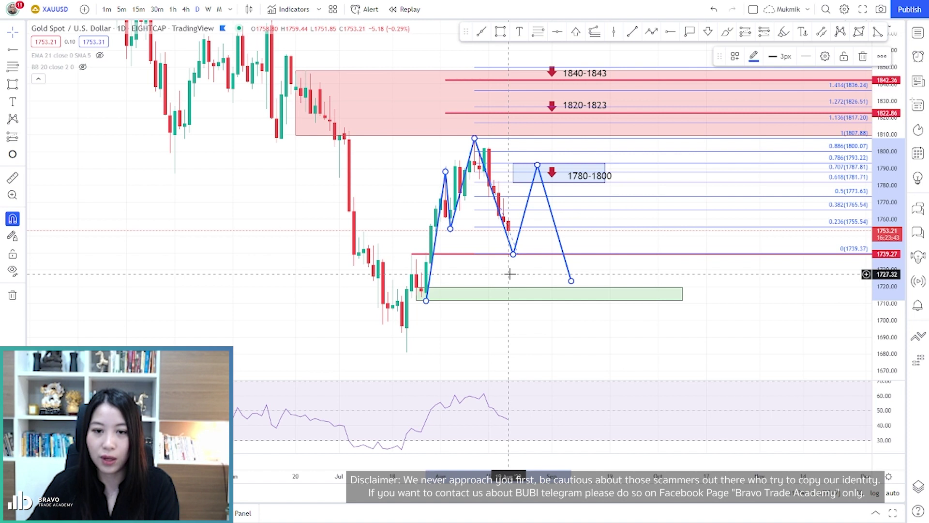
Delete the blue zigzag projection and the Fibonacci retracement.
key(Delete)
click(532, 227)
key(Delete)
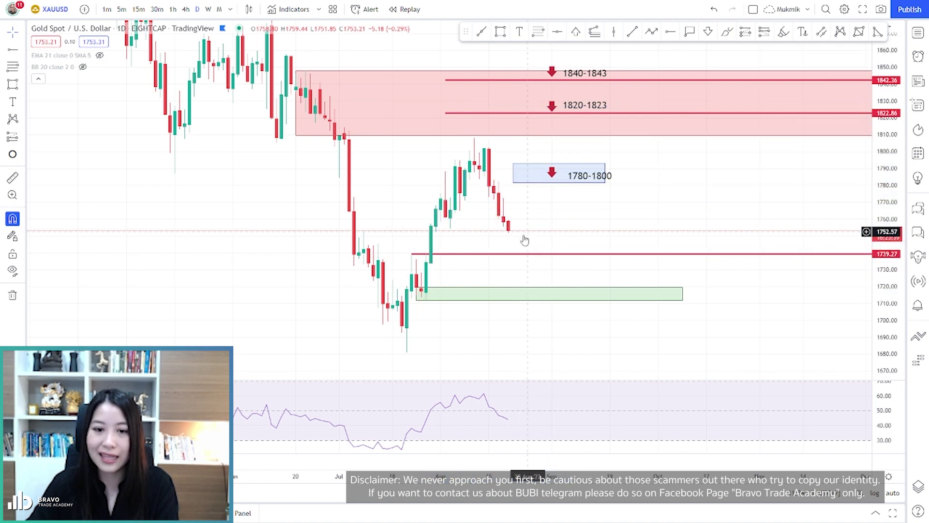
Switch to the 4-hour chart and place a 1754.28 support ray from the earlier low.
click(186, 9)
drag(888, 318, 883, 96)
drag(606, 206, 680, 239)
scroll(641, 254, up, 2)
scroll(634, 257, up, 2)
scroll(634, 257, down, 2)
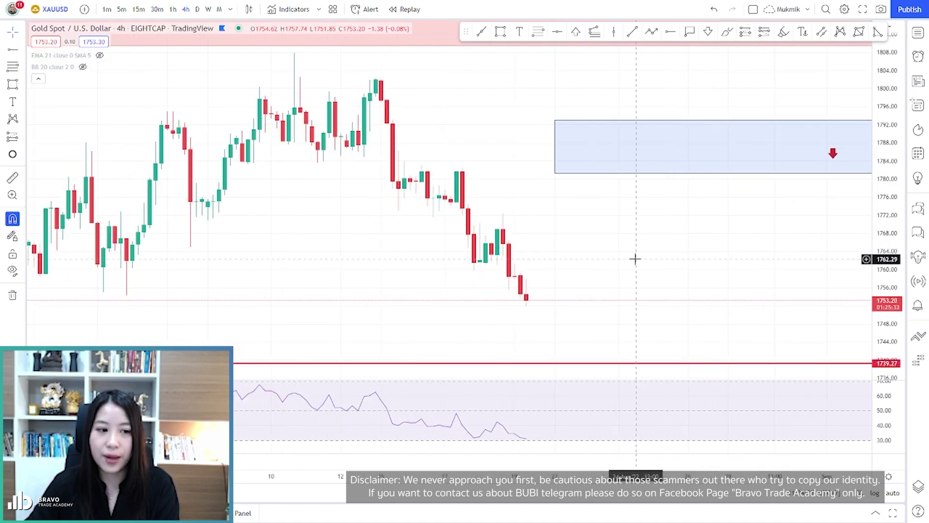
click(669, 32)
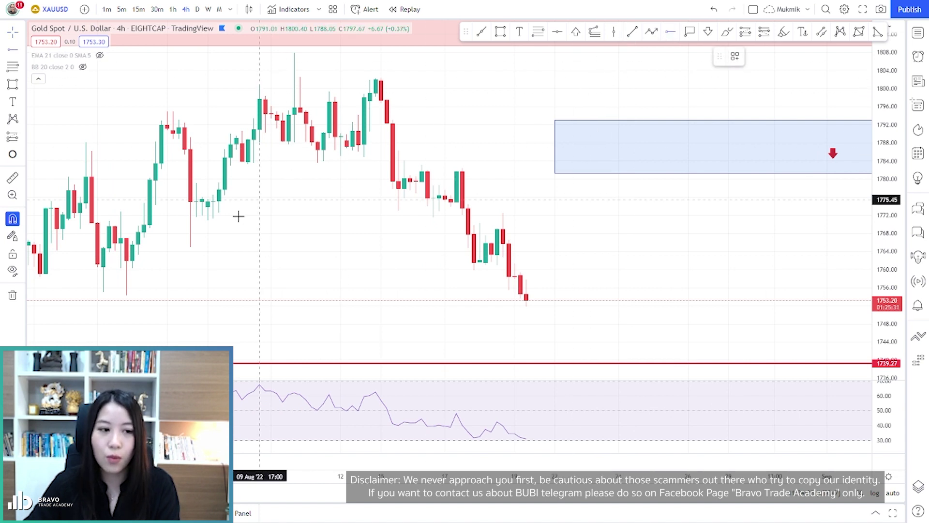
click(128, 298)
Draw a falling trend line from about 1760 to 1751 beneath the latest candles.
drag(272, 270, 317, 271)
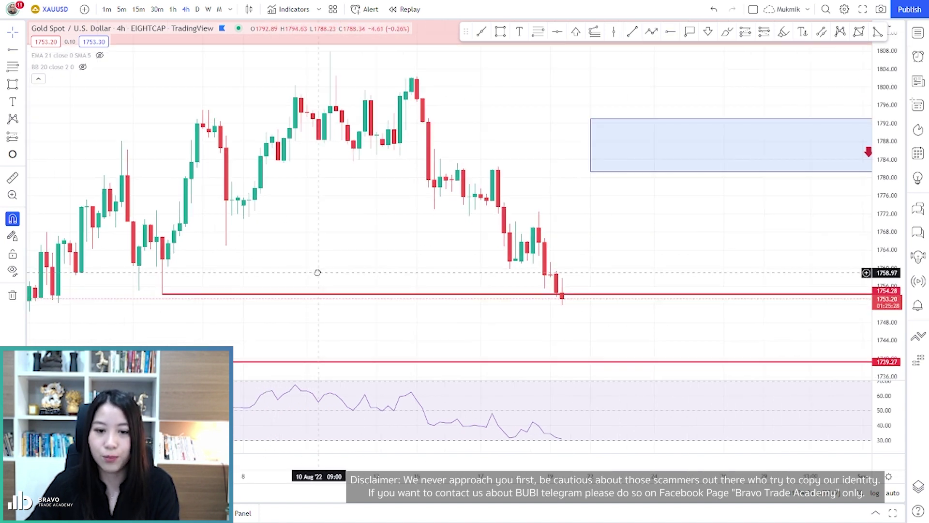
drag(887, 336, 891, 281)
drag(766, 240, 756, 189)
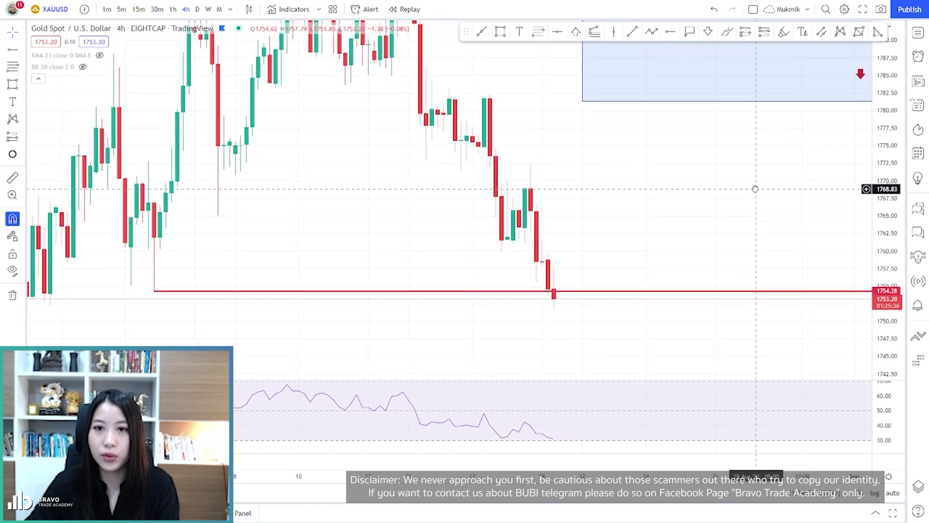
click(495, 251)
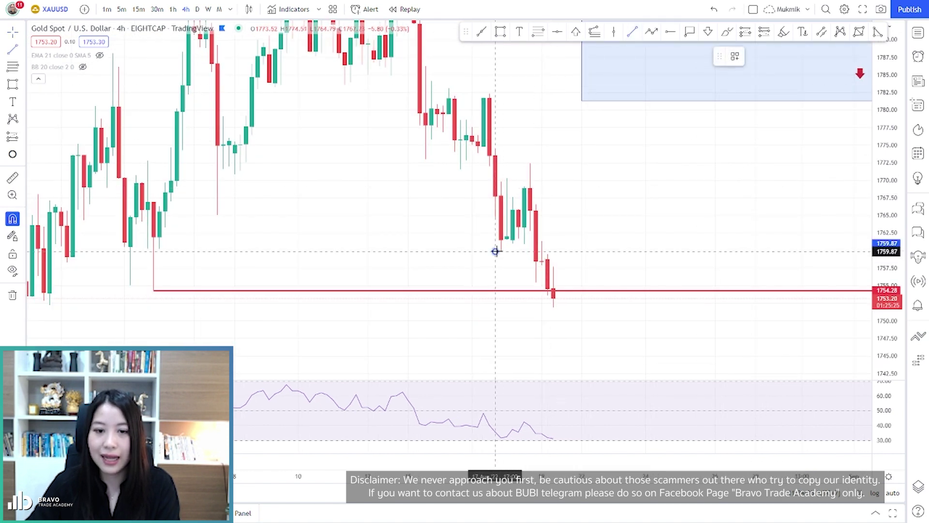
click(559, 316)
Draw a flat trend line along the RSI lows.
click(633, 32)
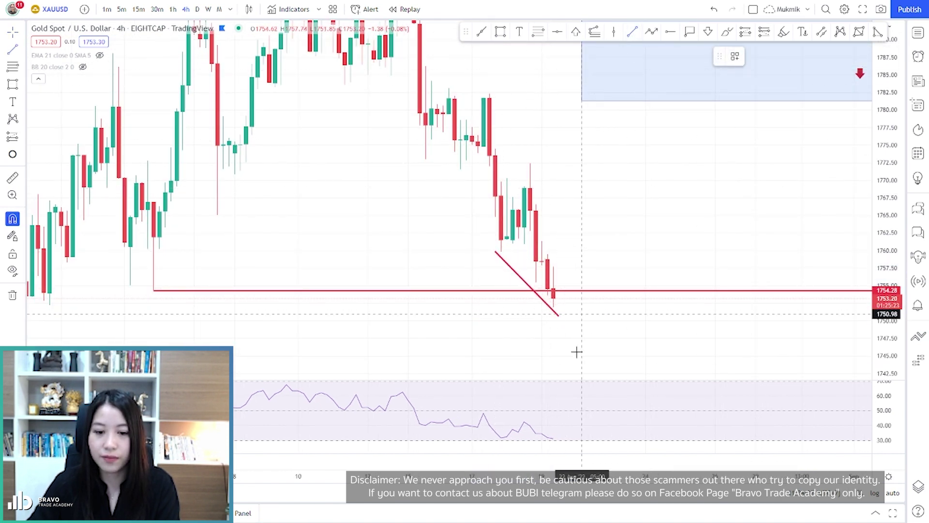
click(499, 440)
click(500, 439)
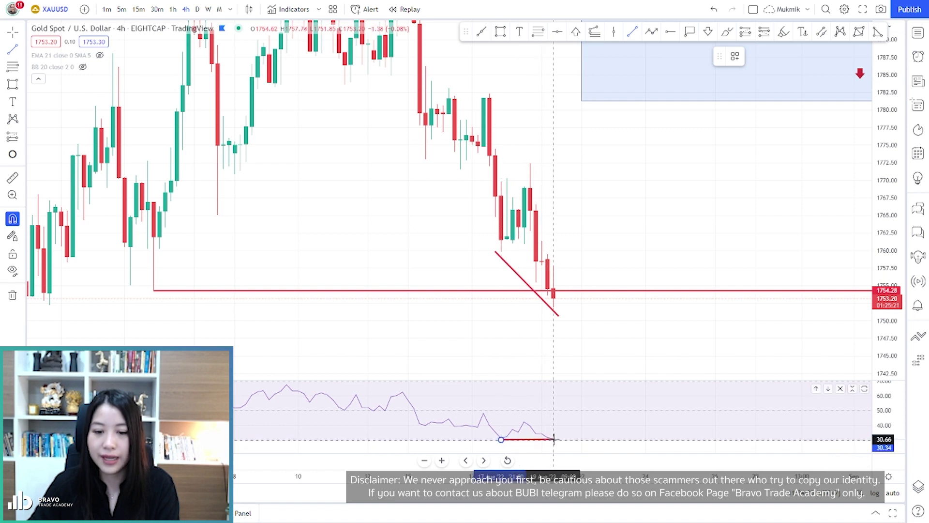
click(553, 439)
drag(501, 439, 501, 439)
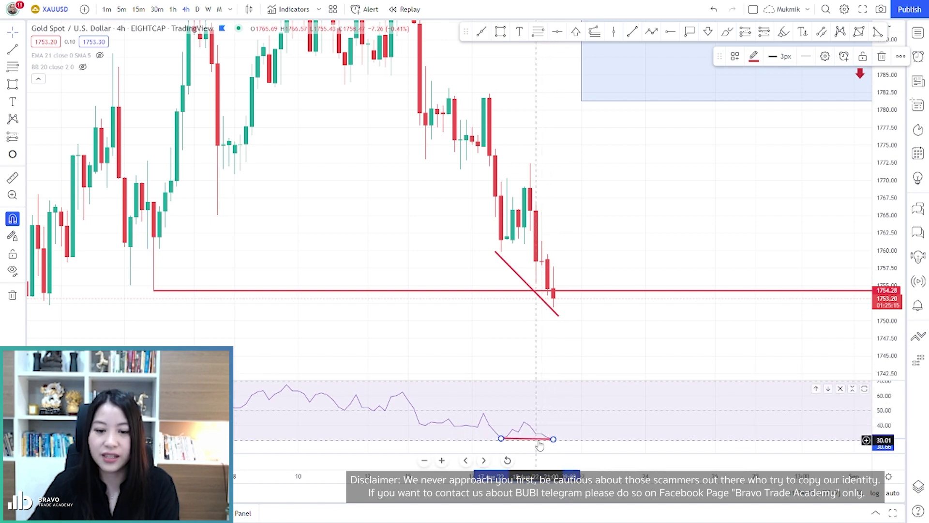
key(Delete)
Place a green up arrow just above the 1754 support line and label it '1757-1754'.
click(576, 32)
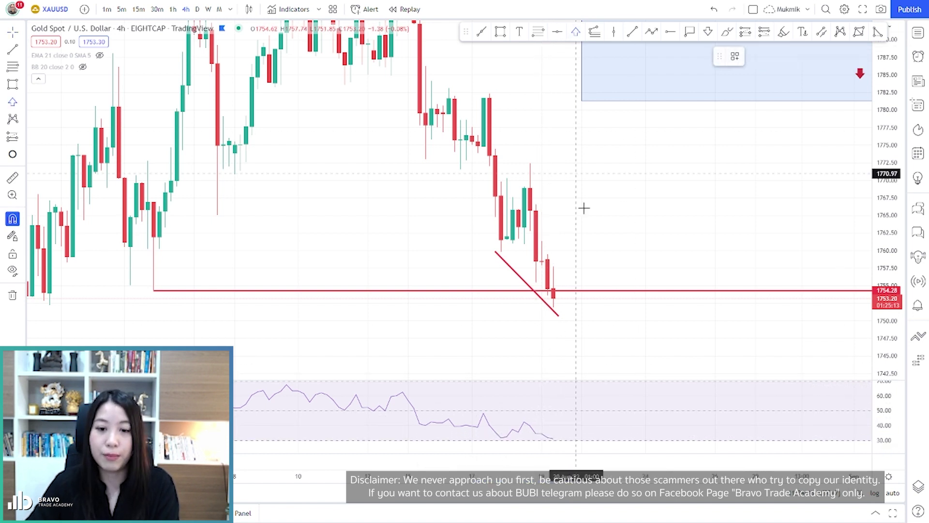
click(570, 288)
drag(571, 287, 571, 273)
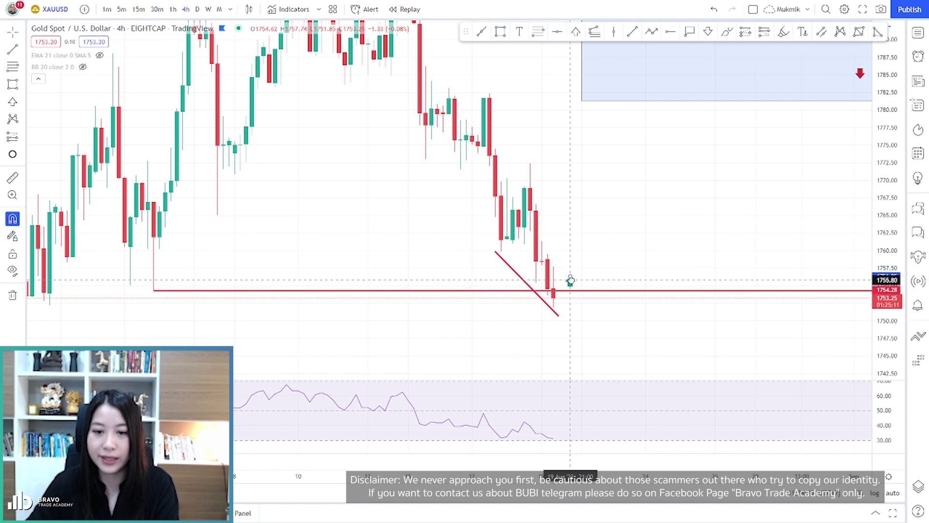
click(520, 31)
click(587, 282)
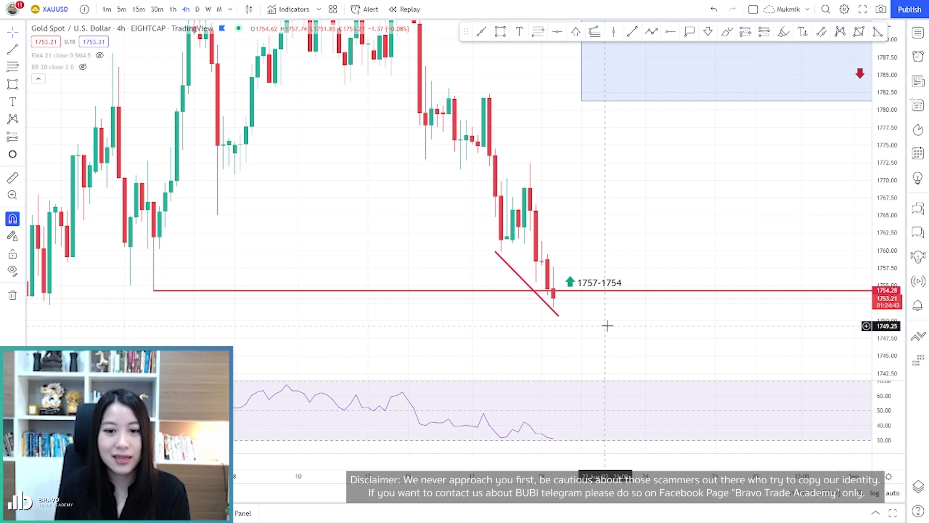
drag(607, 326, 616, 290)
Compare 1-hour and 30-minute candles, settle on 1-hour, and stretch the price scale.
drag(625, 198, 601, 211)
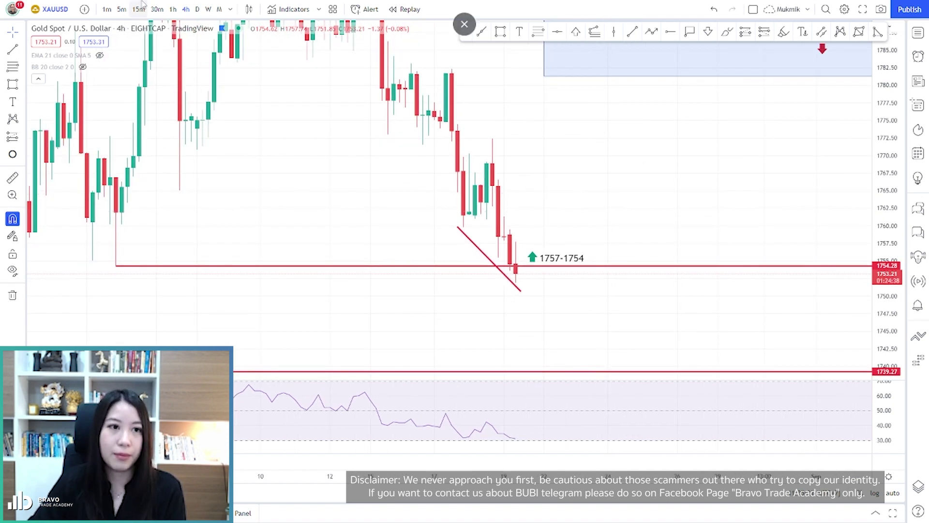
click(174, 10)
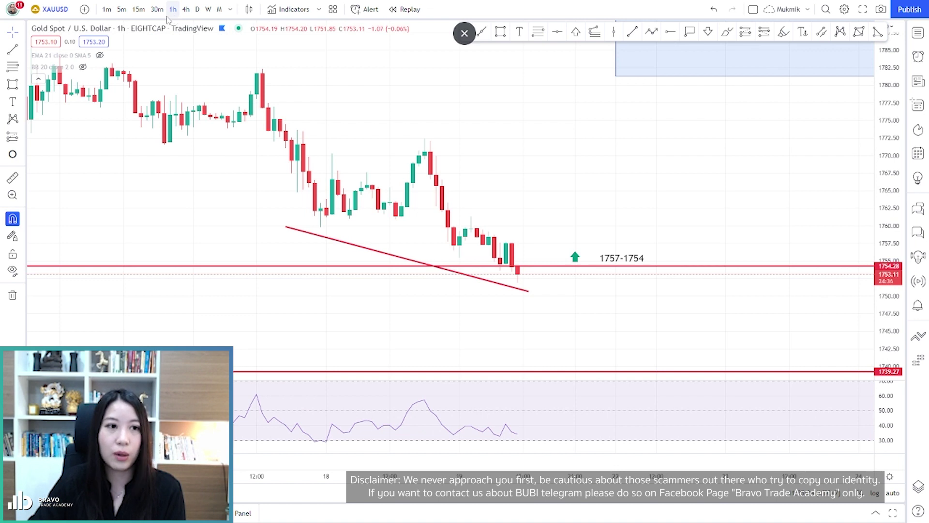
click(157, 10)
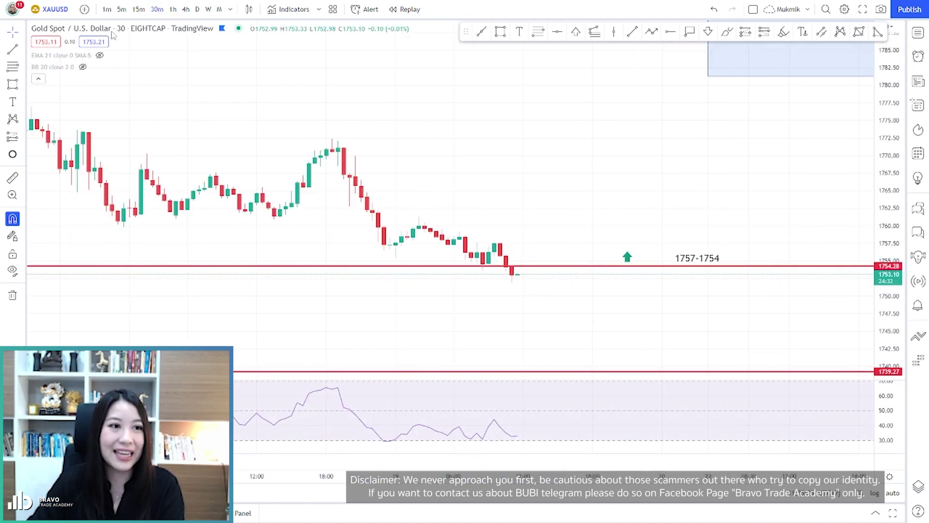
click(174, 9)
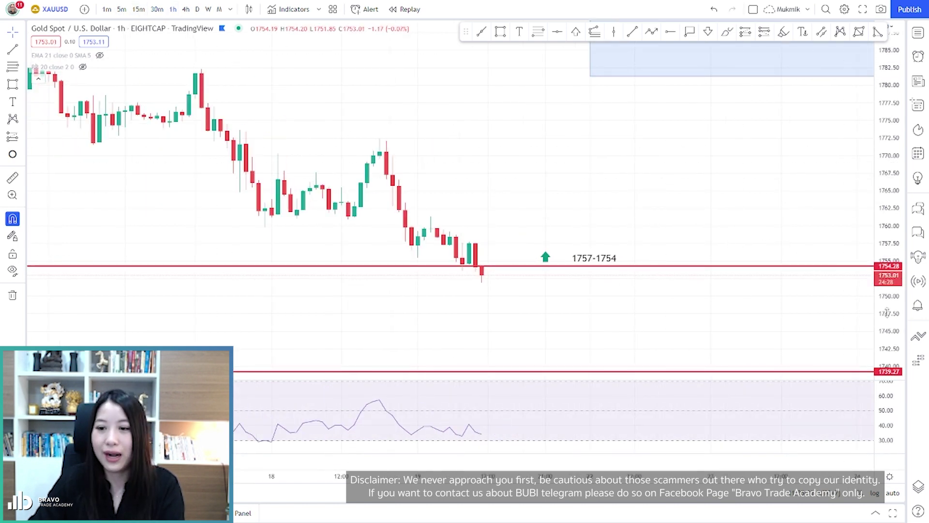
drag(887, 312, 885, 205)
drag(725, 231, 758, 228)
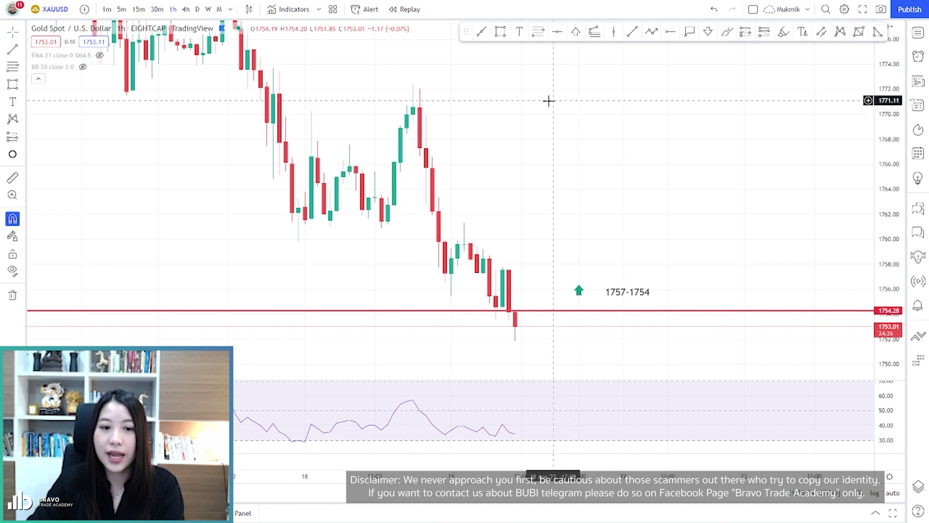
Draw a horizontal line near 1761 and set its price to exactly 1760.00.
click(558, 32)
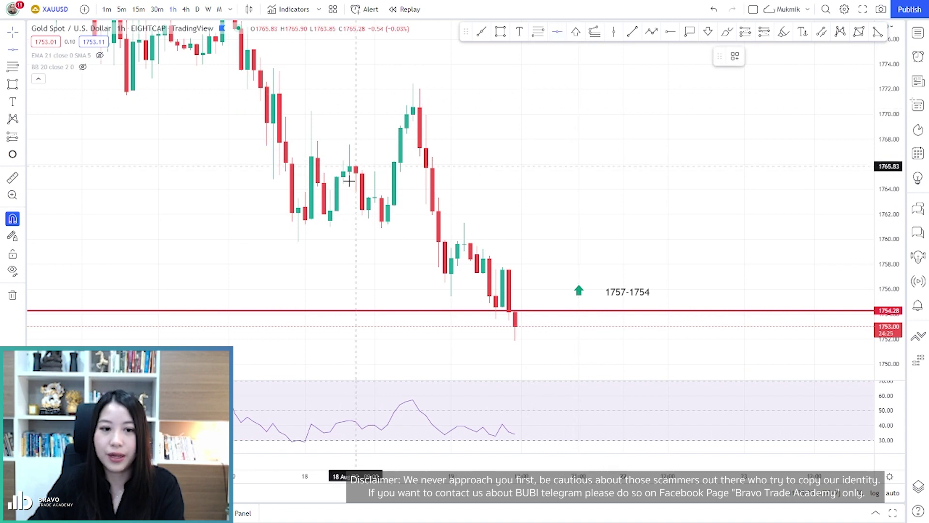
click(329, 221)
double_click(670, 227)
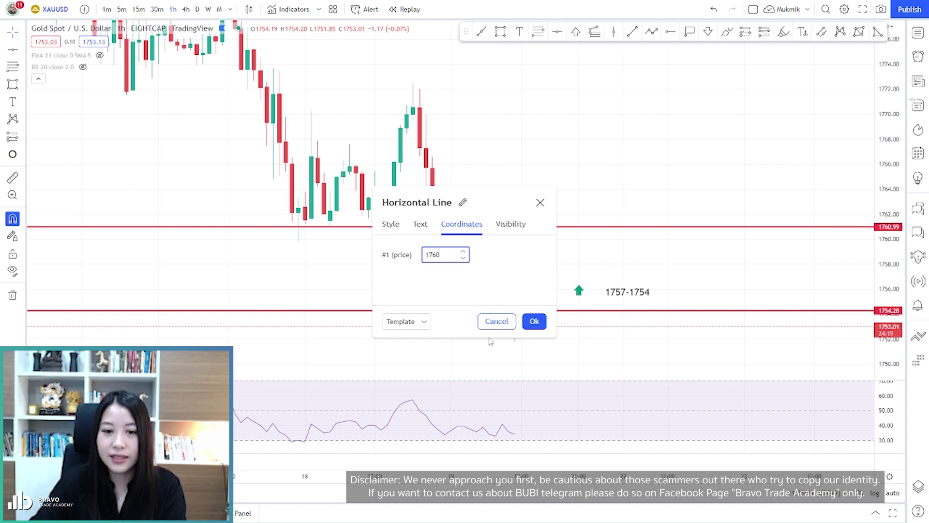
click(534, 321)
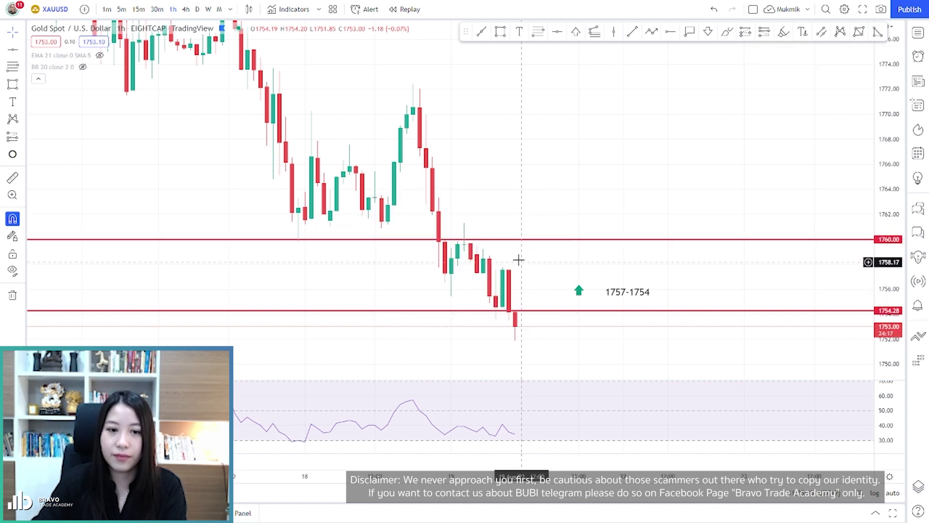
drag(438, 265, 459, 240)
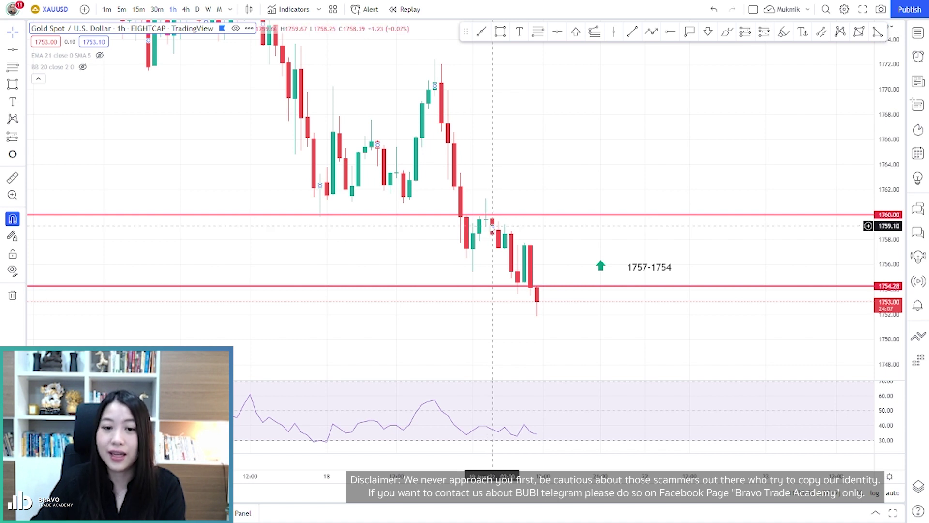
drag(558, 179, 586, 175)
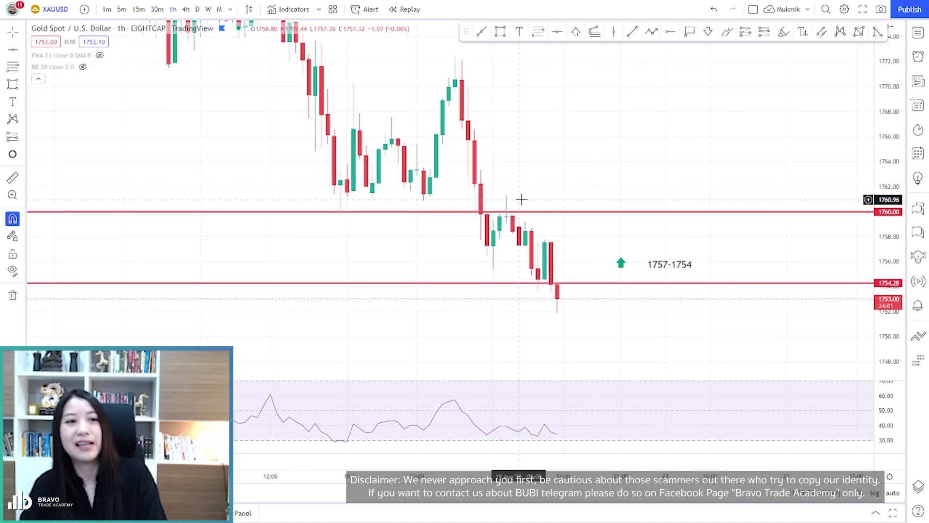
Box the 1759–1757 area with a saved red zone template and view it on 15-minute candles.
click(501, 32)
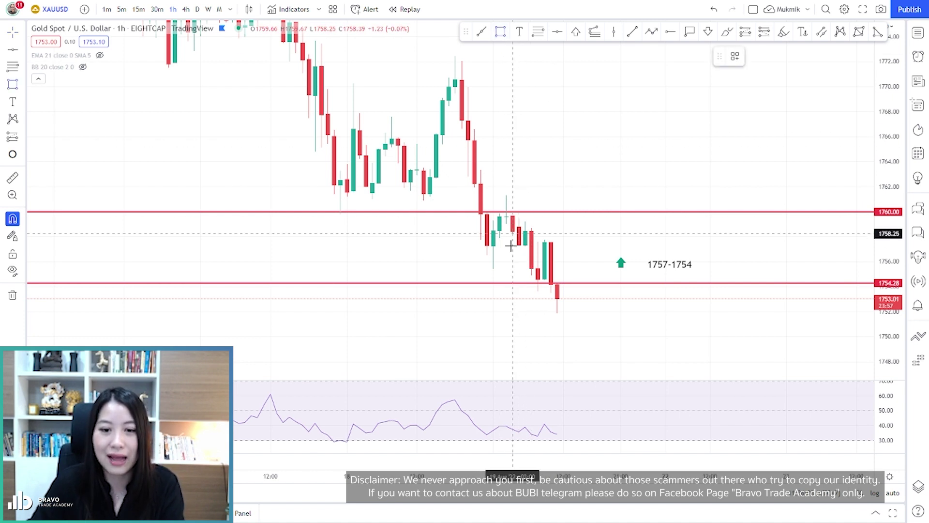
drag(519, 245, 754, 221)
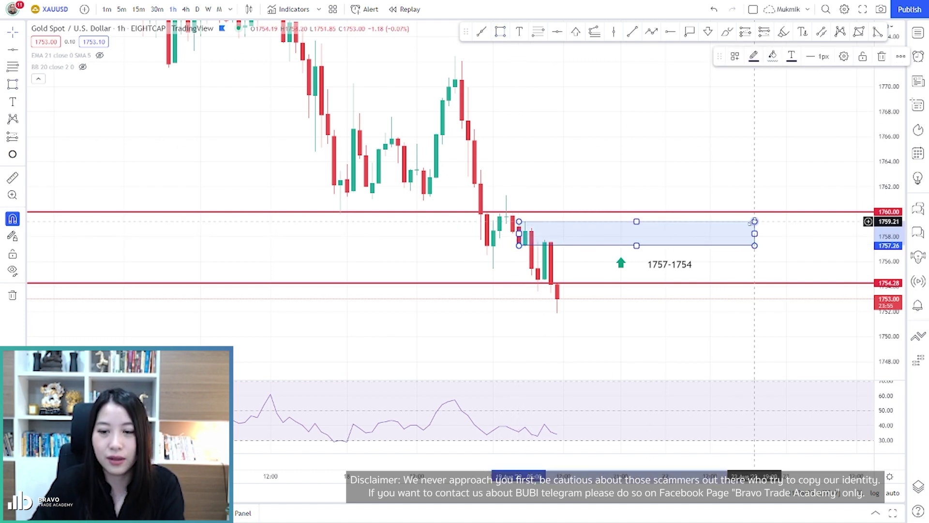
right_click(753, 221)
mouse_move(795, 234)
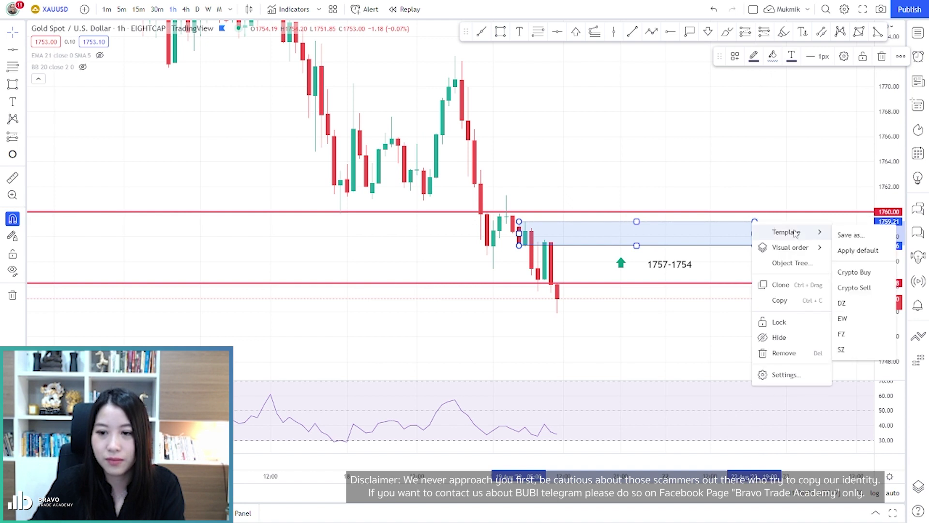
click(842, 349)
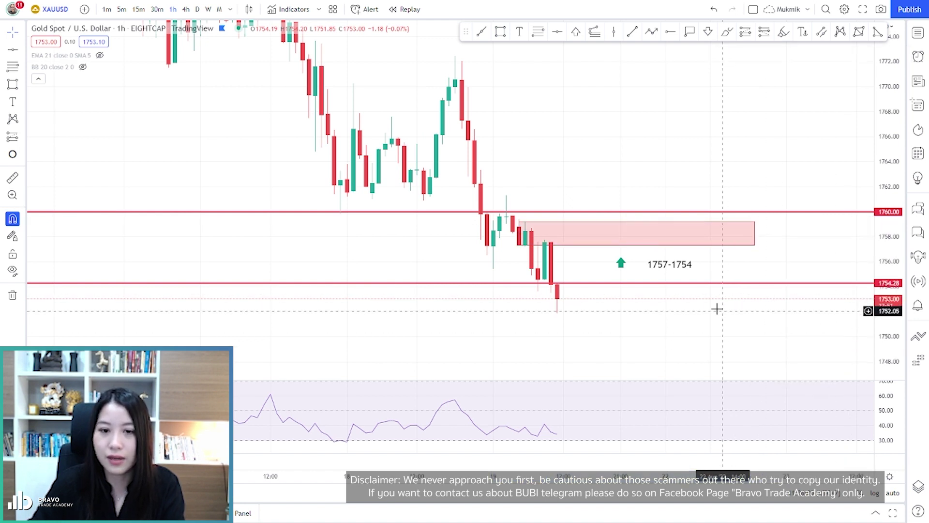
click(137, 9)
drag(579, 307, 587, 234)
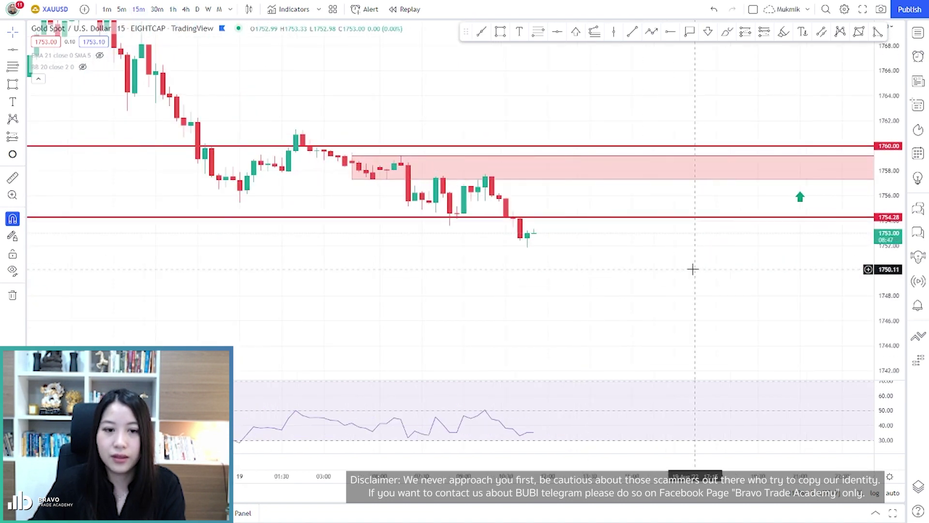
On the 4-hour chart, draw a zone rectangle over the 1754 support and apply the DZ template.
scroll(693, 269, down, 7)
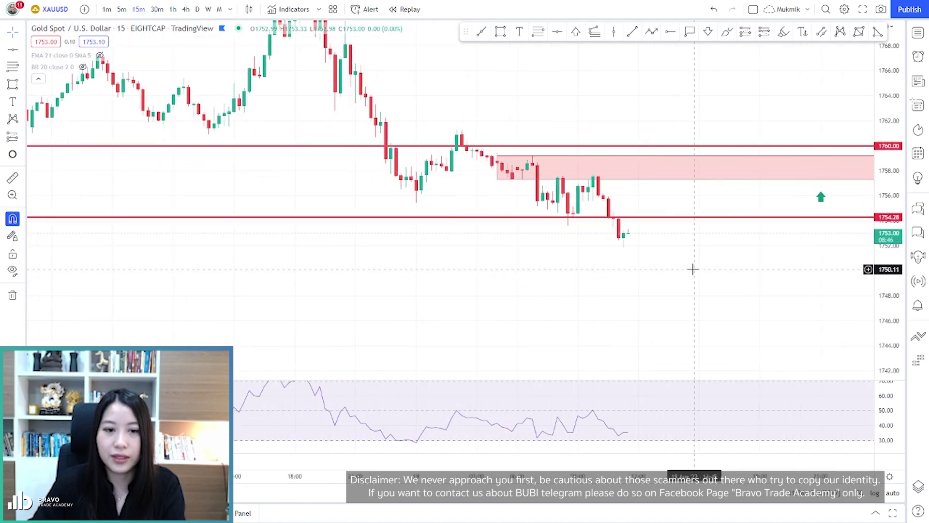
click(186, 10)
drag(868, 209, 868, 249)
click(501, 32)
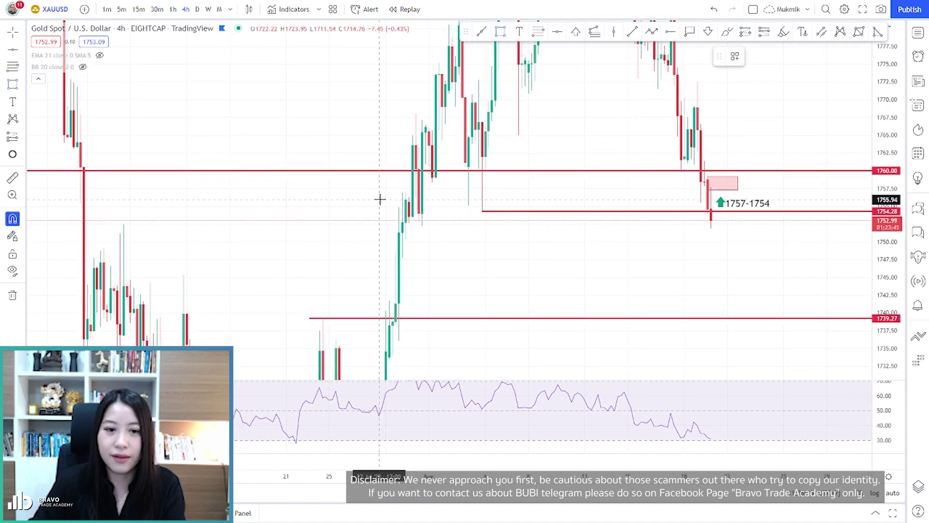
mouse_move(379, 199)
mouse_down()
mouse_move(829, 262)
mouse_move(821, 259)
mouse_up()
right_click(821, 260)
mouse_move(844, 268)
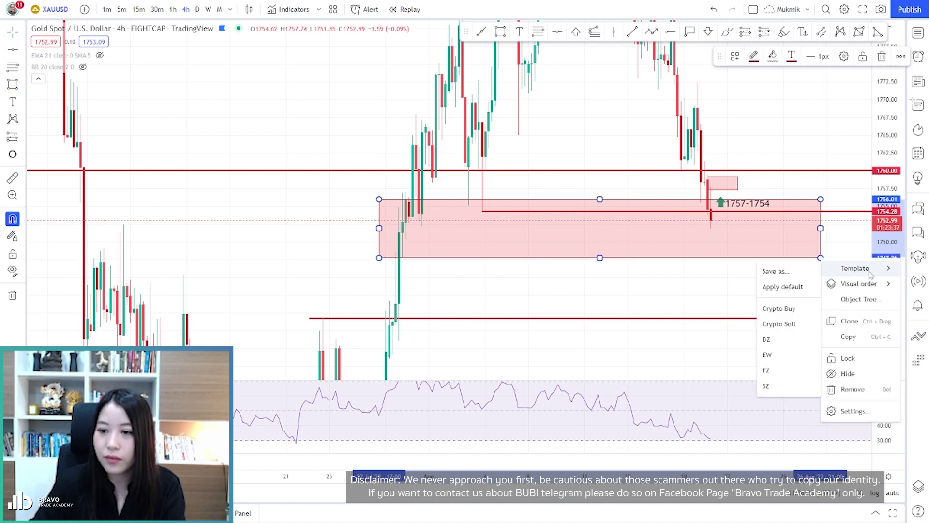
click(781, 339)
Switch to 15-minute candles and stretch the price scale to enlarge the recent candles.
click(138, 9)
drag(902, 306, 844, 125)
mouse_move(673, 130)
mouse_down()
mouse_move(644, 103)
mouse_move(614, 121)
mouse_up()
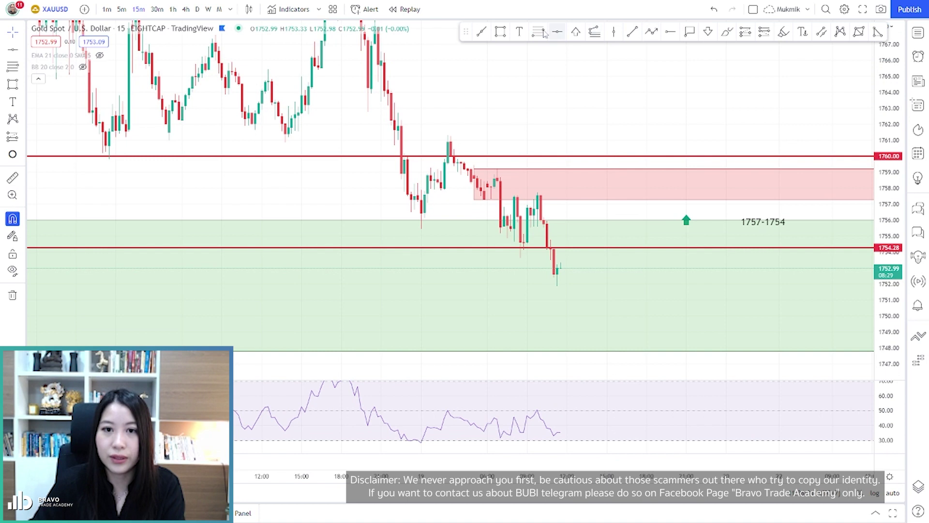
click(650, 32)
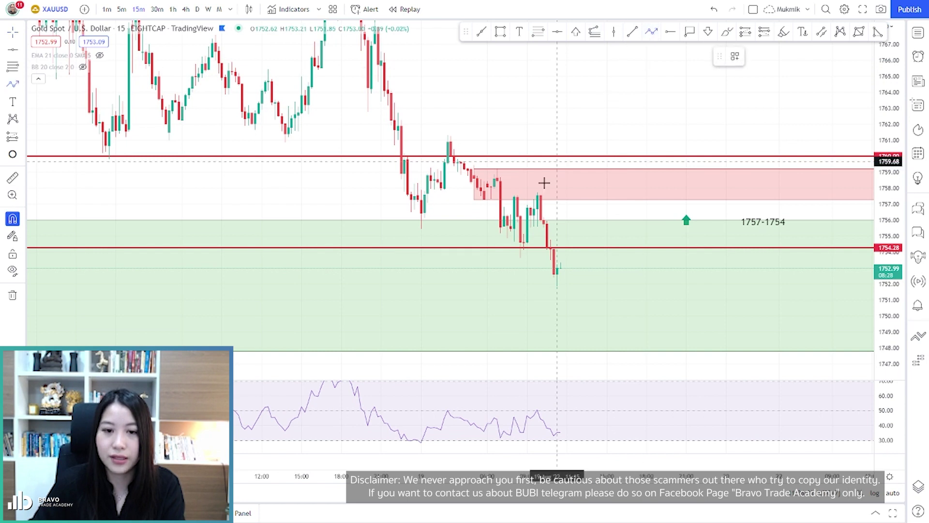
Trace the recent swings with a zigzag path from swing low through highs to the latest low.
click(508, 241)
click(517, 197)
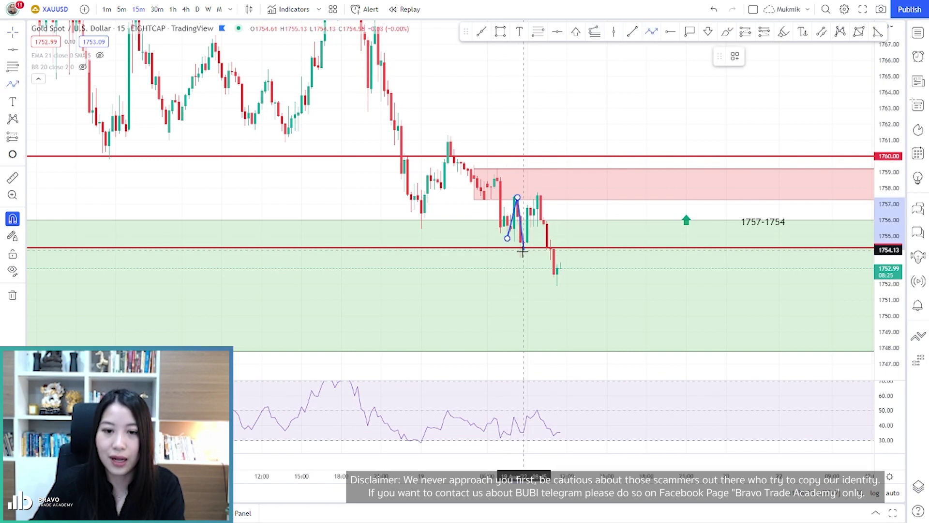
click(520, 257)
click(537, 192)
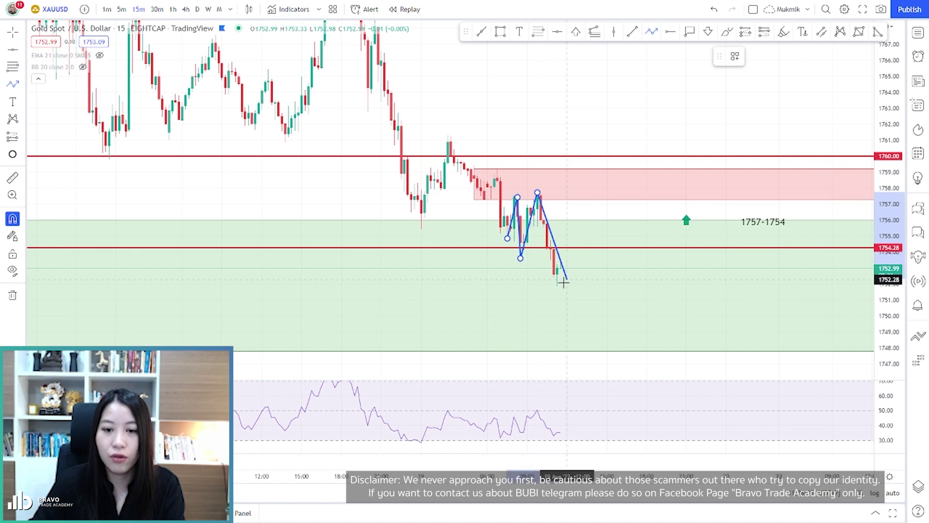
double_click(557, 287)
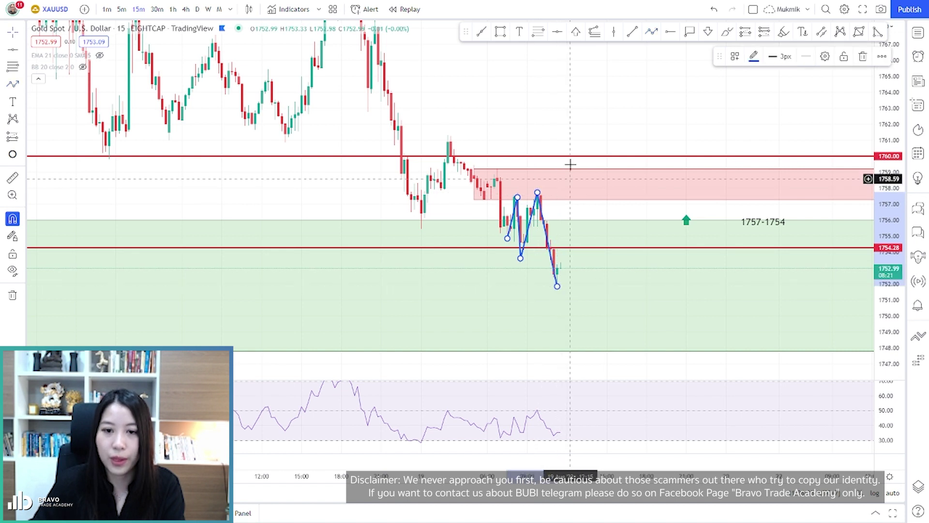
Add Fibonacci levels from the swing low to the swing high, extending down to 1745.35.
click(538, 32)
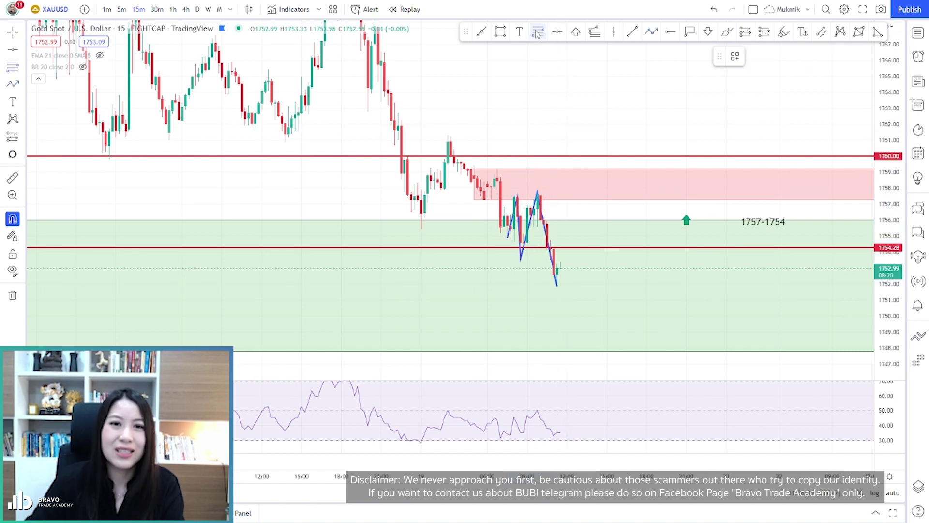
click(520, 259)
click(537, 191)
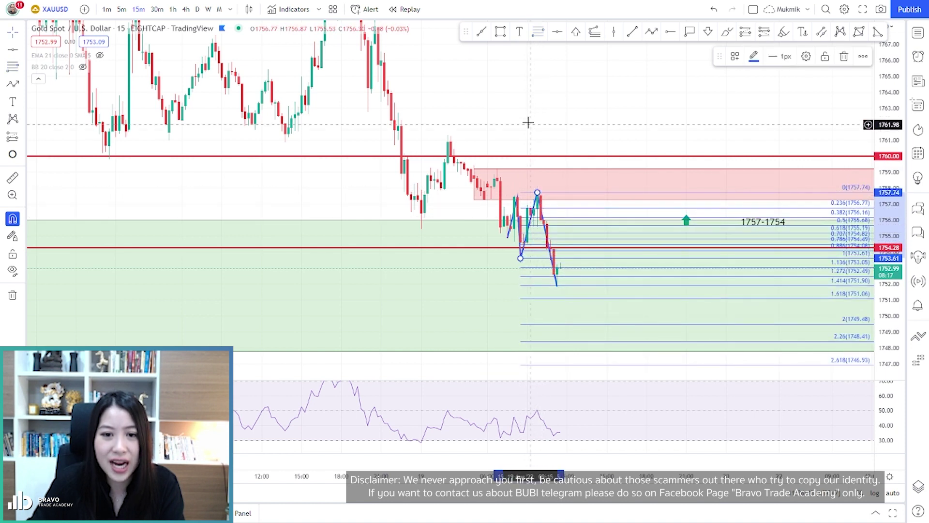
scroll(529, 99, up, 2)
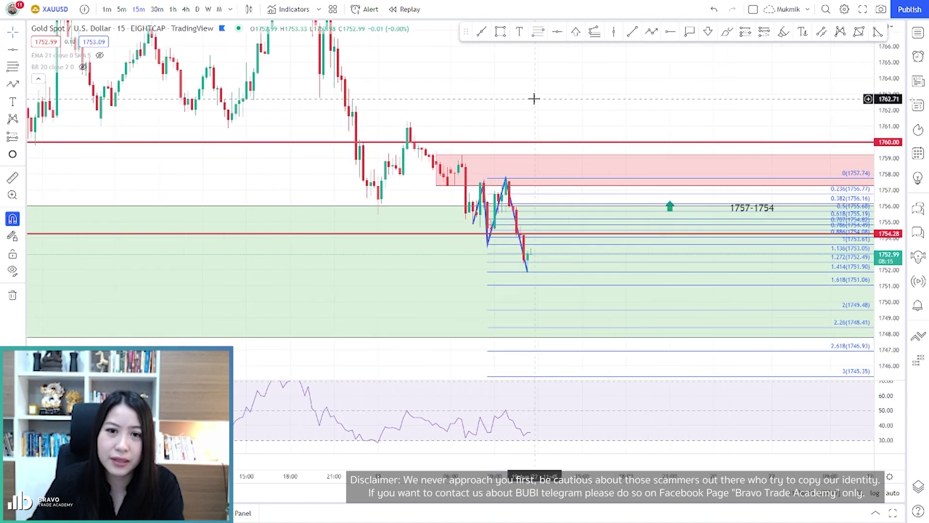
drag(532, 107, 533, 92)
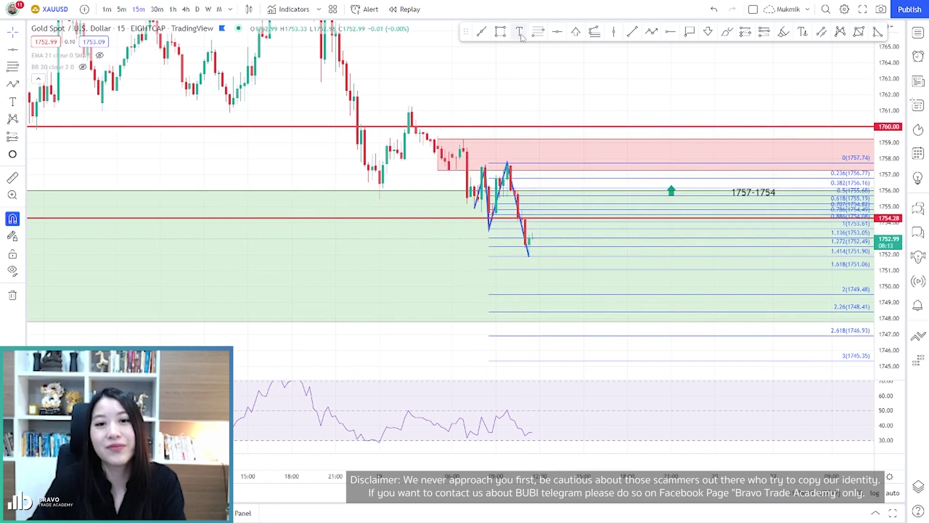
Draw a green box spanning 1751.07 to 1749.46.
click(503, 36)
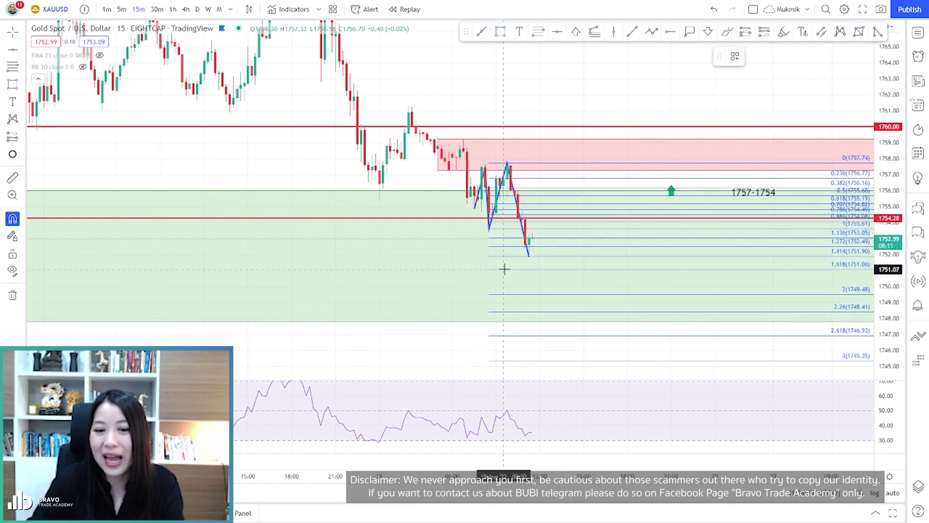
drag(504, 269, 748, 295)
click(576, 33)
Place an up arrow inside the green box and apply the FZ template to the box.
click(537, 286)
click(748, 282)
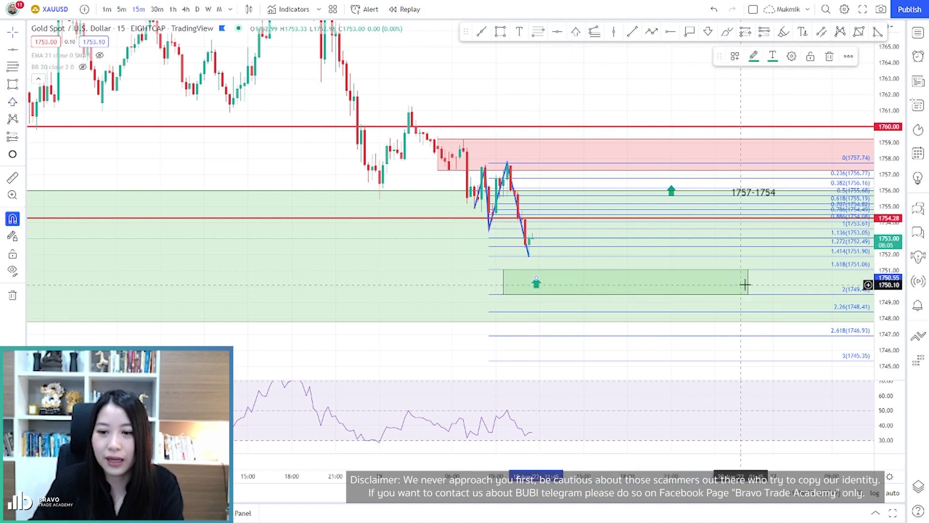
right_click(748, 281)
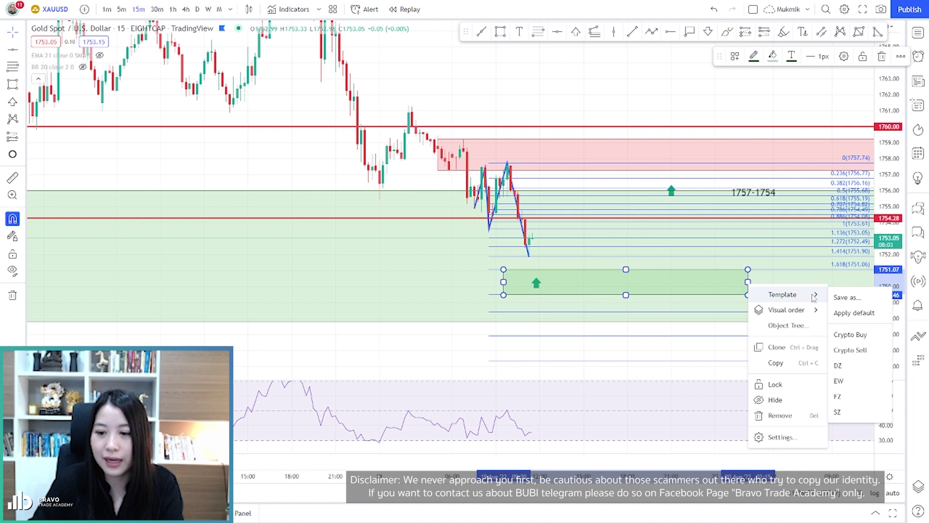
click(837, 396)
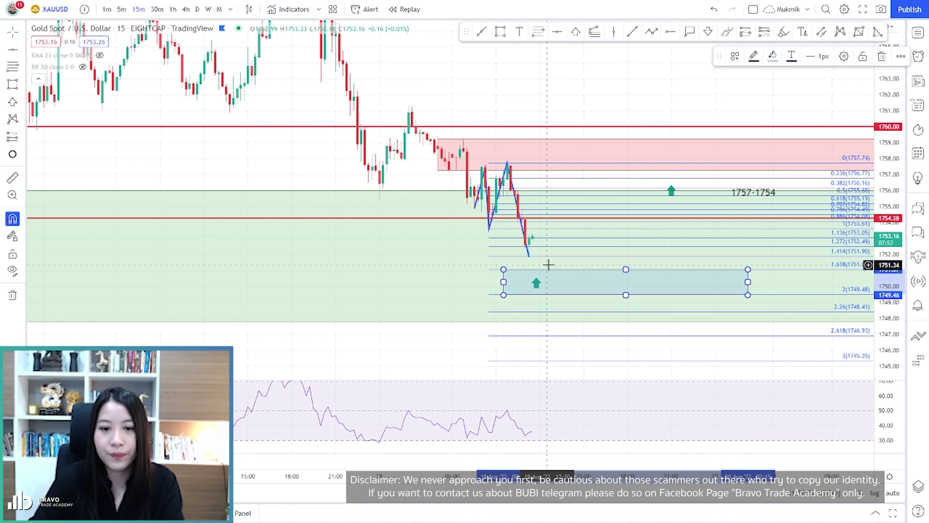
Add a '1750' text label inside the box beside the arrow.
click(501, 32)
click(558, 297)
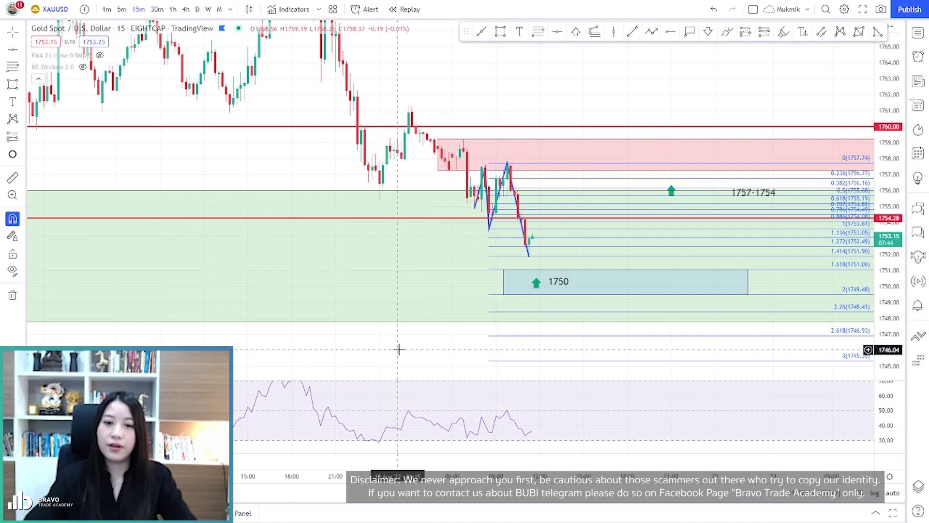
click(560, 287)
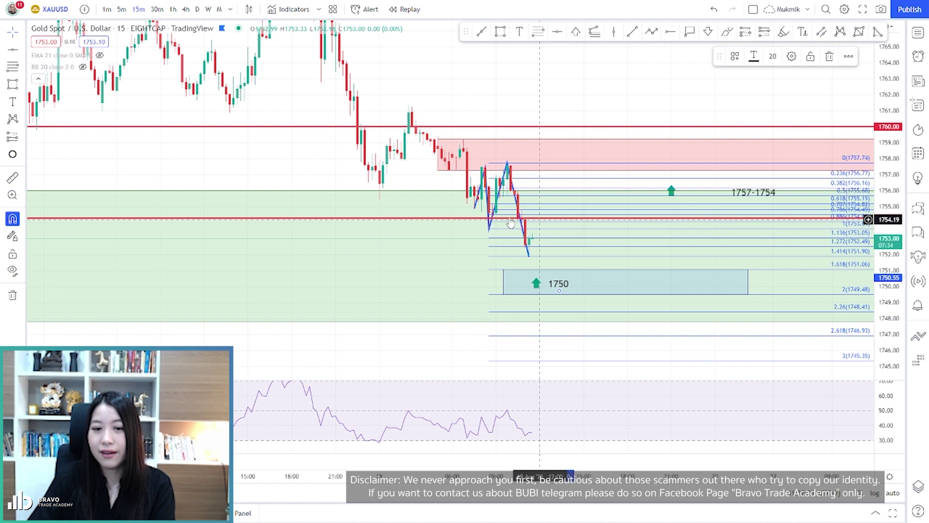
click(727, 31)
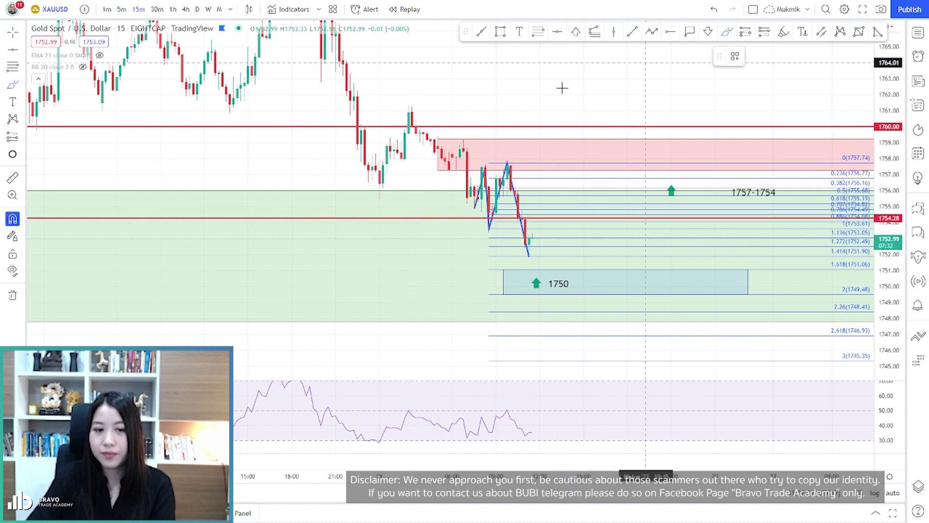
click(402, 213)
mouse_move(368, 233)
mouse_down()
mouse_move(443, 224)
mouse_move(392, 213)
mouse_move(401, 213)
mouse_up()
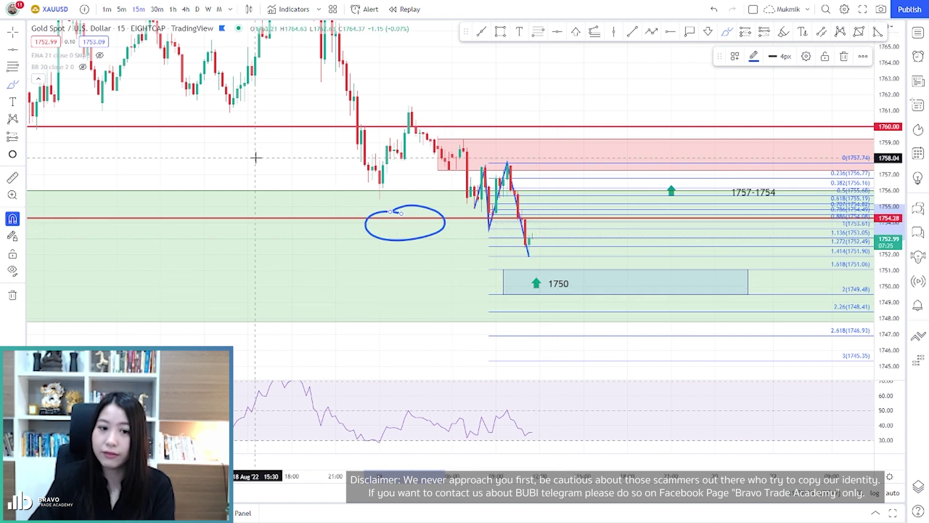
key(Escape)
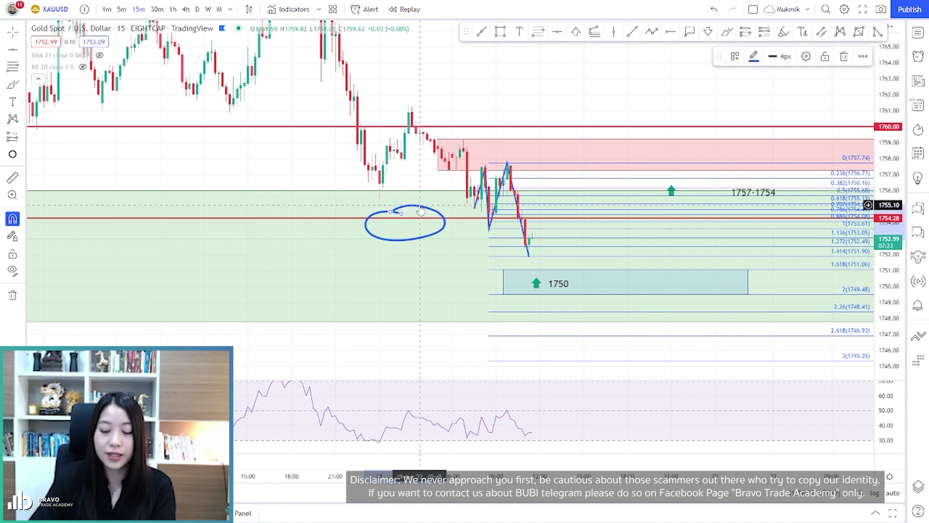
key(Delete)
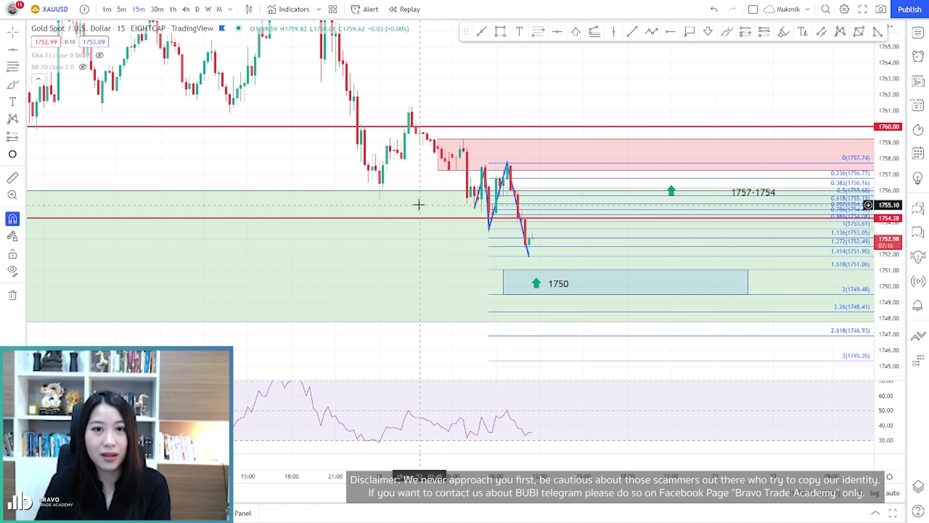
drag(570, 124, 502, 104)
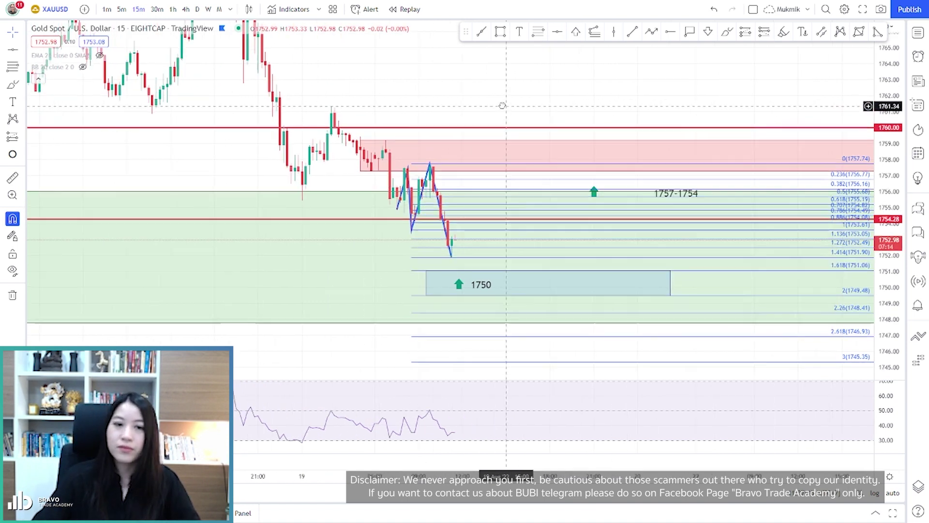
View gold on 1-hour candles, adjusting the price scale to frame the marked buy levels.
click(173, 9)
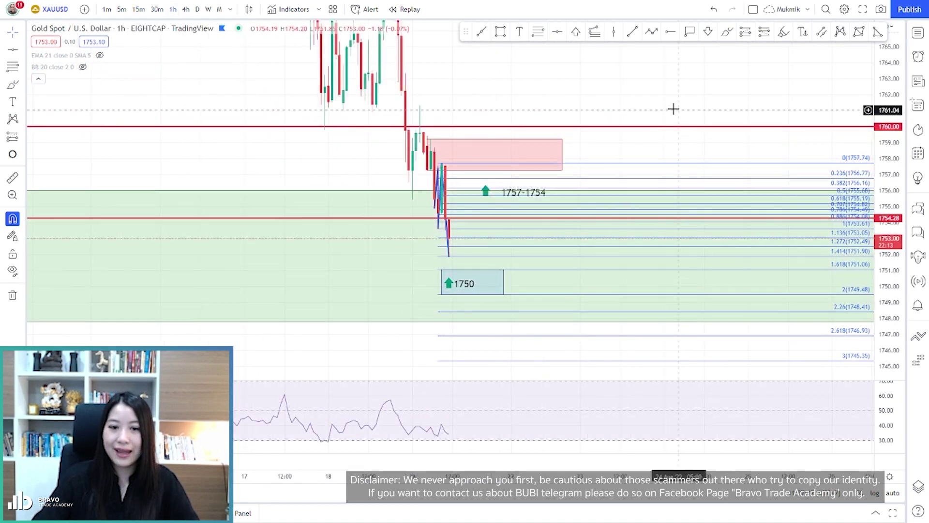
drag(888, 87, 857, 344)
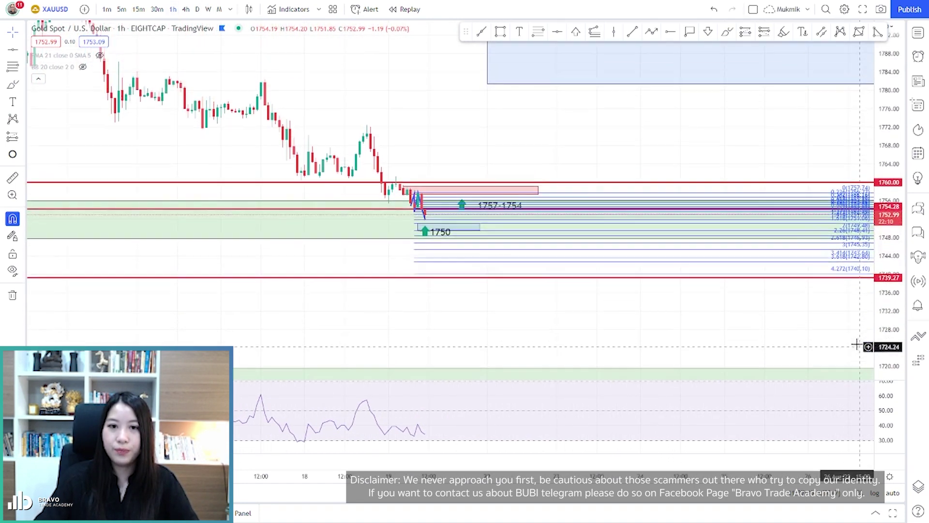
mouse_move(691, 152)
mouse_down()
mouse_move(587, 255)
mouse_move(689, 160)
mouse_up()
mouse_move(887, 279)
mouse_down()
mouse_move(886, 292)
mouse_move(886, 176)
mouse_up()
drag(621, 171, 661, 130)
scroll(471, 201, up, 2)
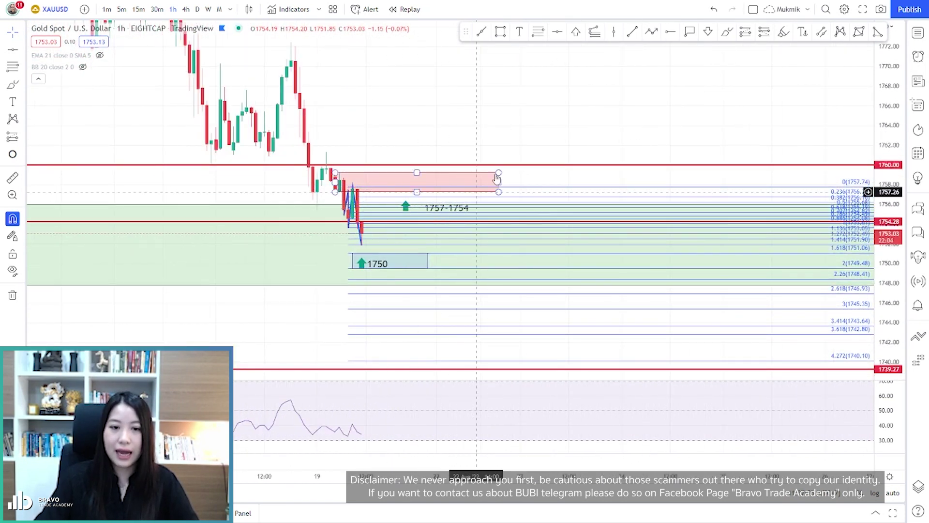
Switch to daily candles and frame the upper sell zones down to the lower green zone.
click(200, 11)
drag(895, 114, 874, 362)
drag(633, 149, 731, 242)
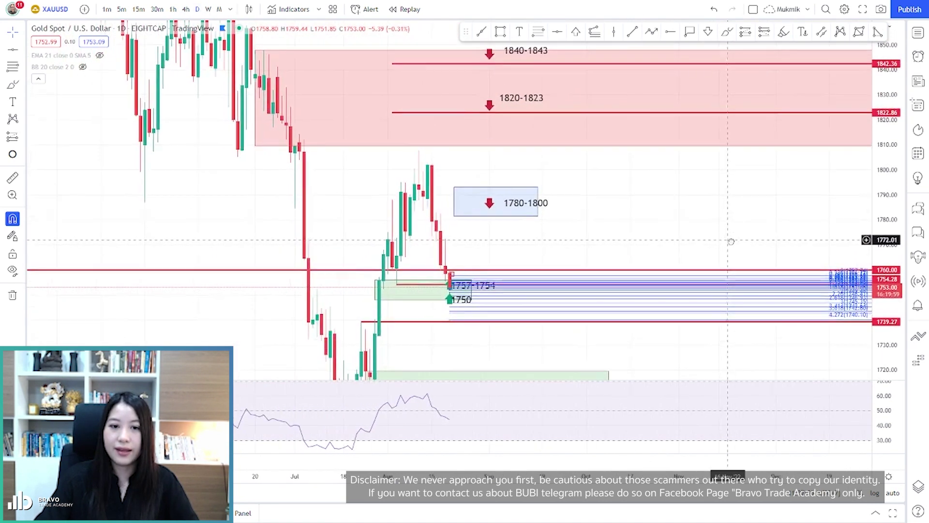
drag(890, 173, 890, 213)
drag(680, 224, 685, 197)
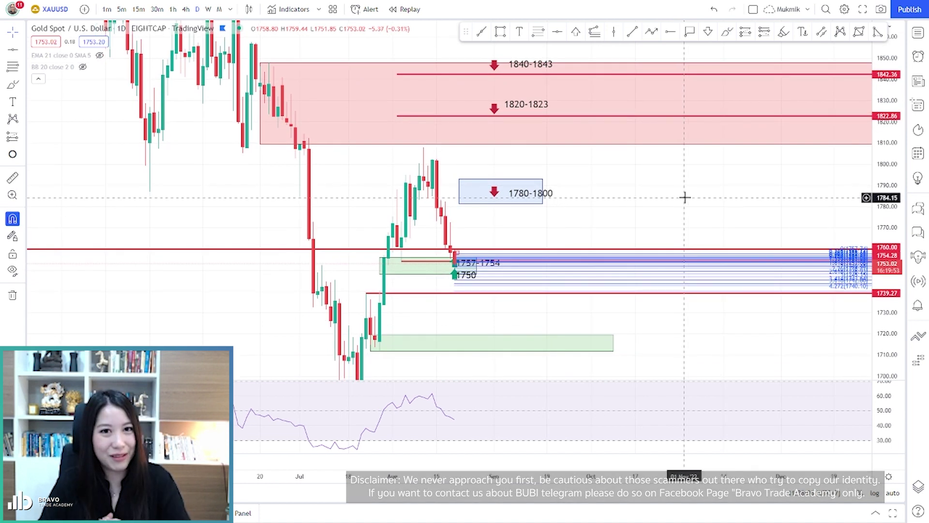